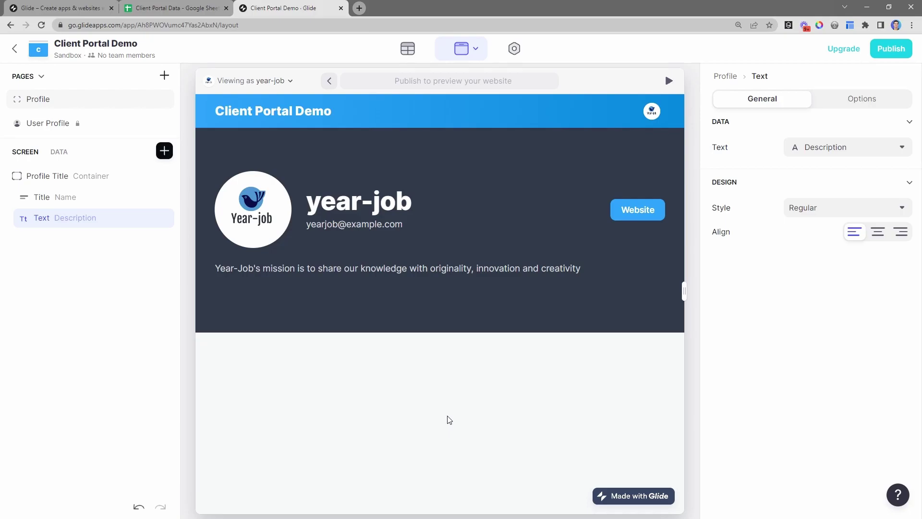
# Check the Users table data, and preview the profile page as Openlane and as Golddex
pyautogui.click(409, 51)
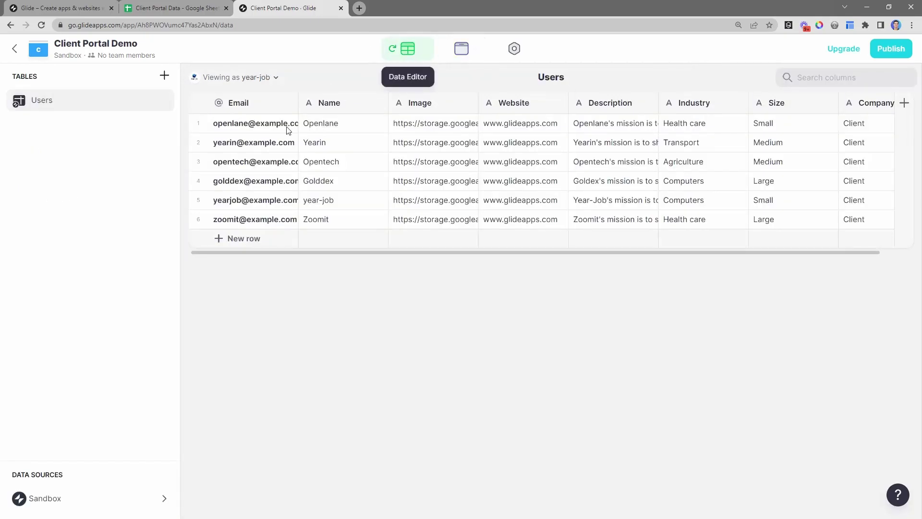
pyautogui.click(462, 49)
pyautogui.click(289, 82)
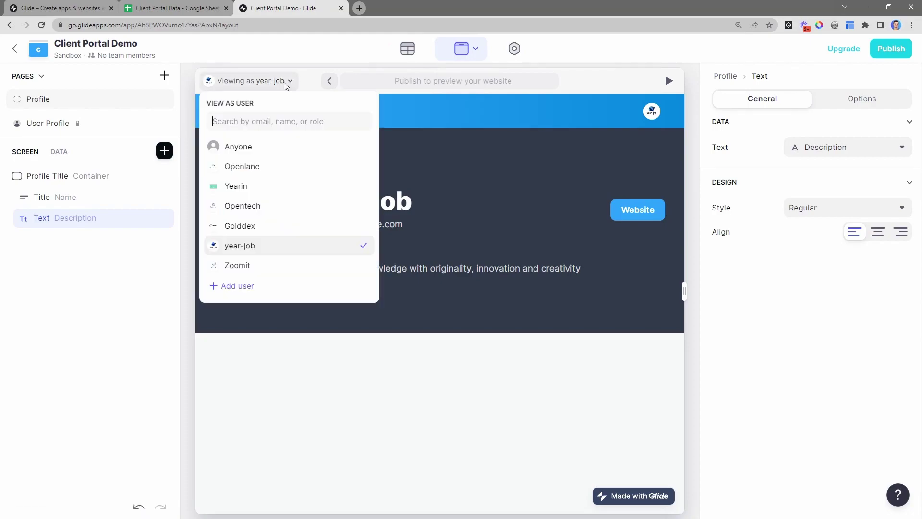
pyautogui.click(250, 164)
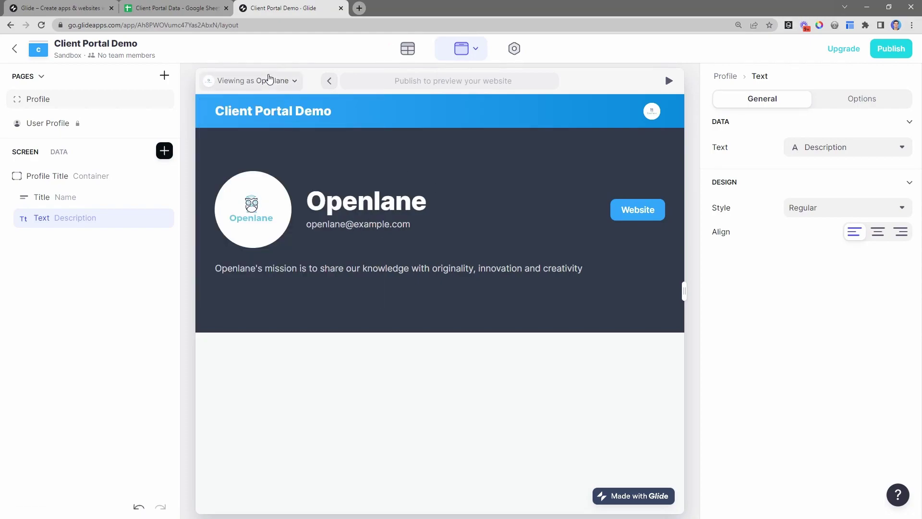
pyautogui.click(288, 80)
pyautogui.click(272, 230)
pyautogui.click(434, 232)
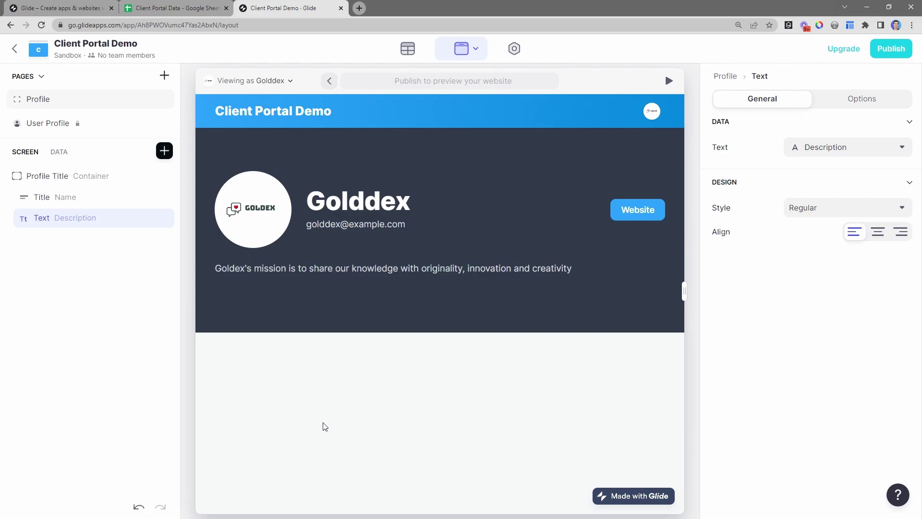
# Create a new empty data table and name it Deliverables
pyautogui.click(410, 54)
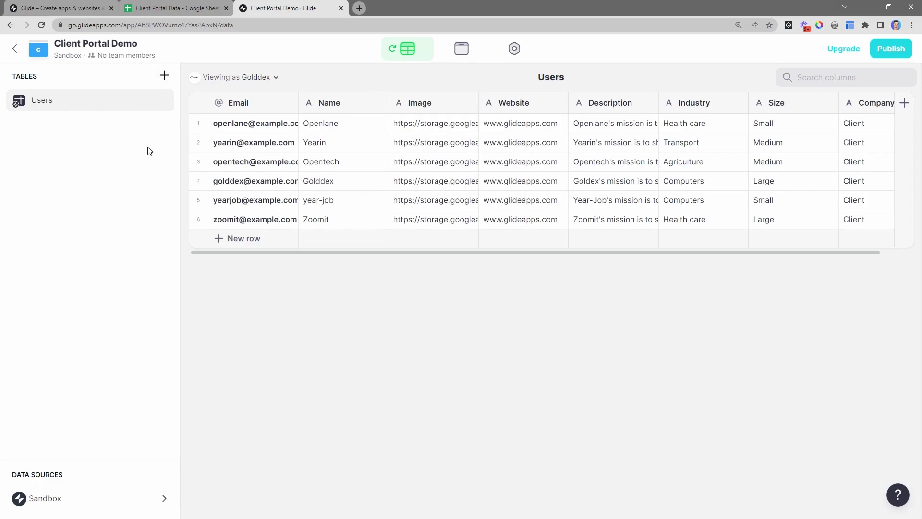
pyautogui.click(163, 78)
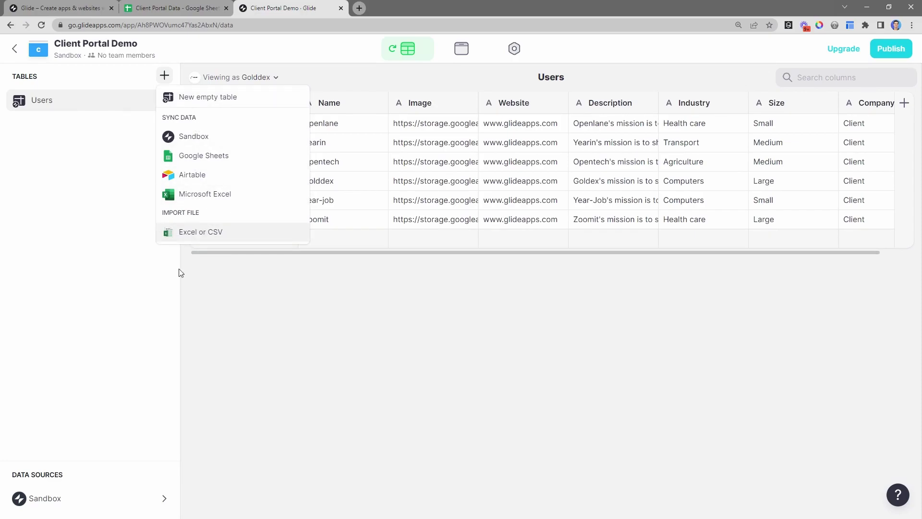
pyautogui.click(199, 100)
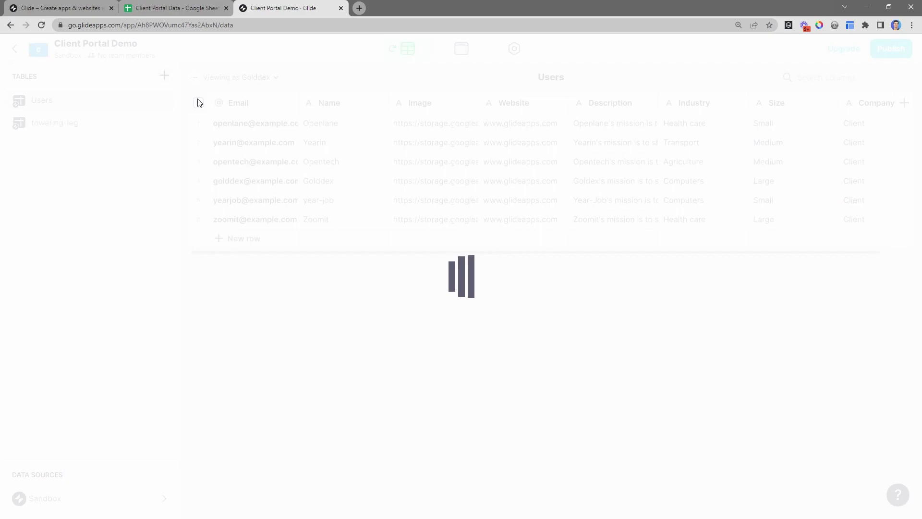
pyautogui.write('De')
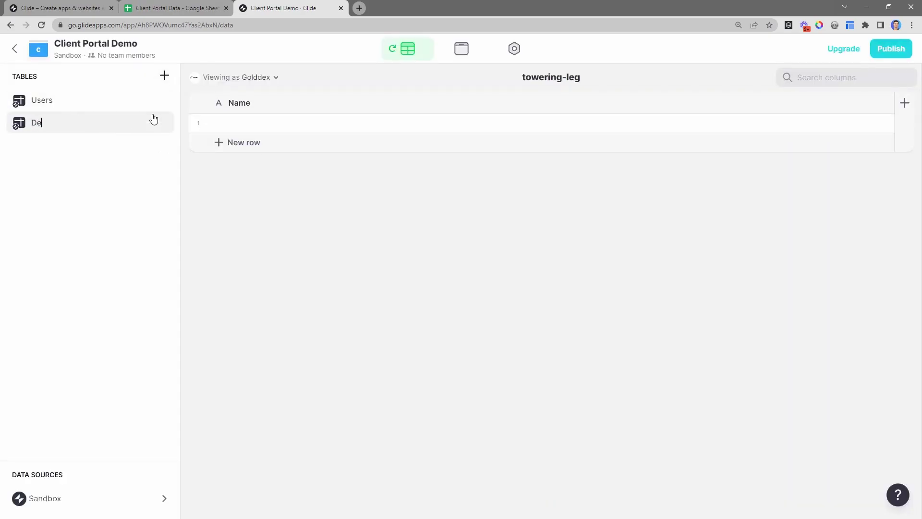
pyautogui.write('liverables')
pyautogui.press('Return')
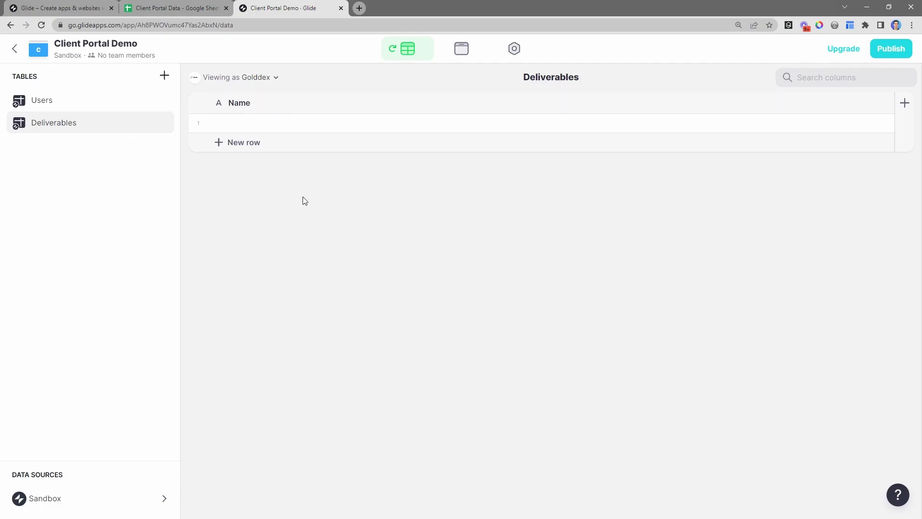
pyautogui.click(73, 102)
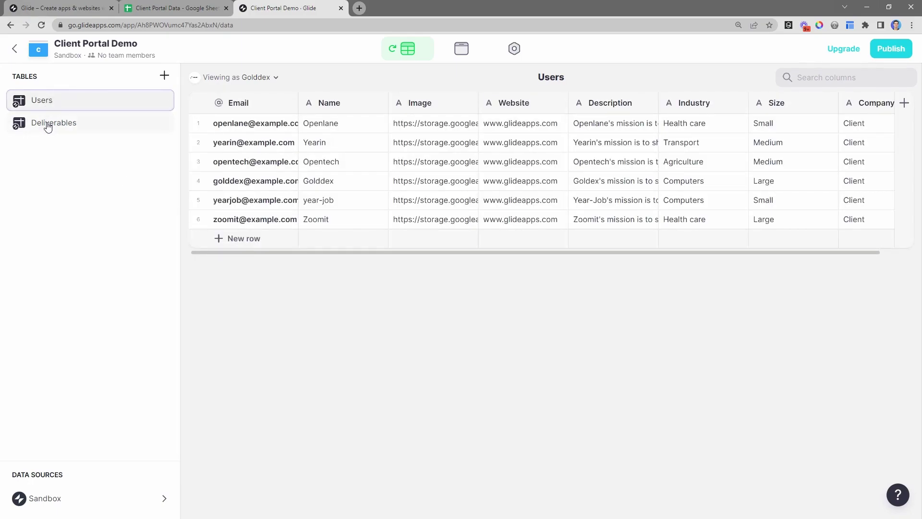
pyautogui.click(72, 126)
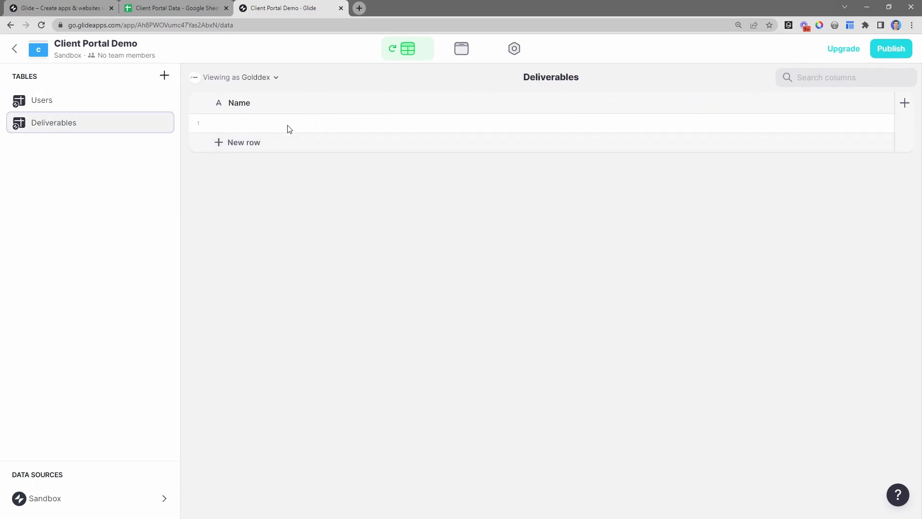
pyautogui.click(470, 61)
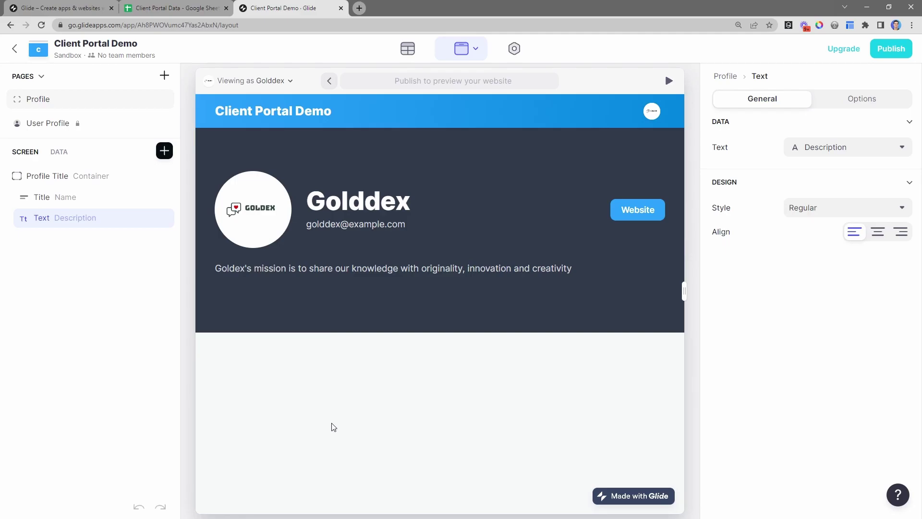
pyautogui.click(418, 51)
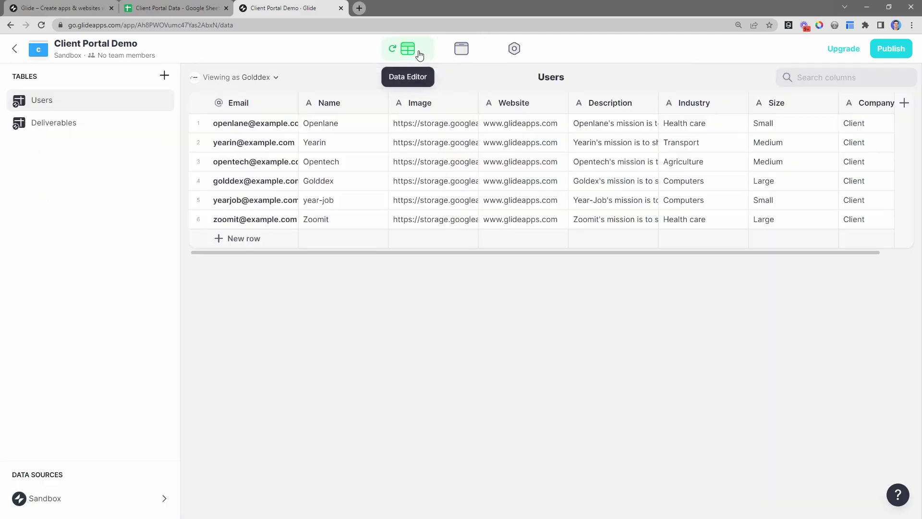
# Rename the Name column of the Deliverables table to Title
pyautogui.click(65, 129)
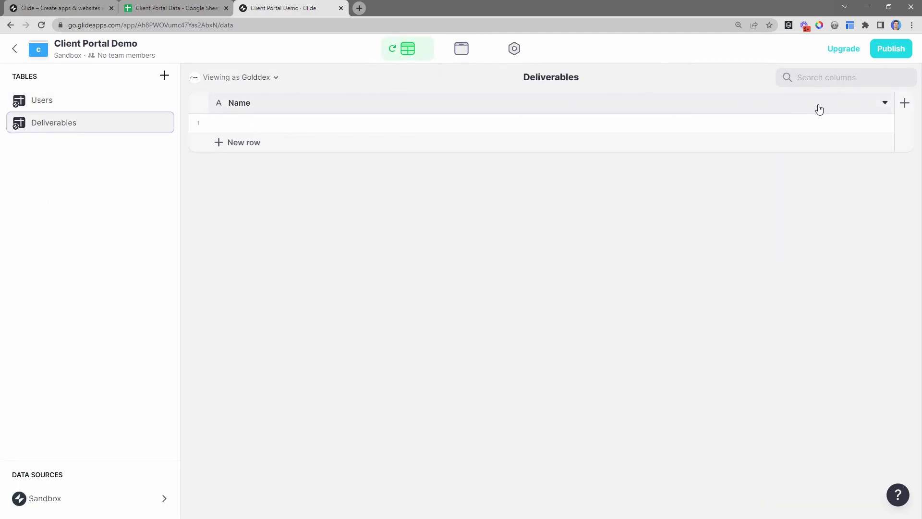
pyautogui.click(885, 104)
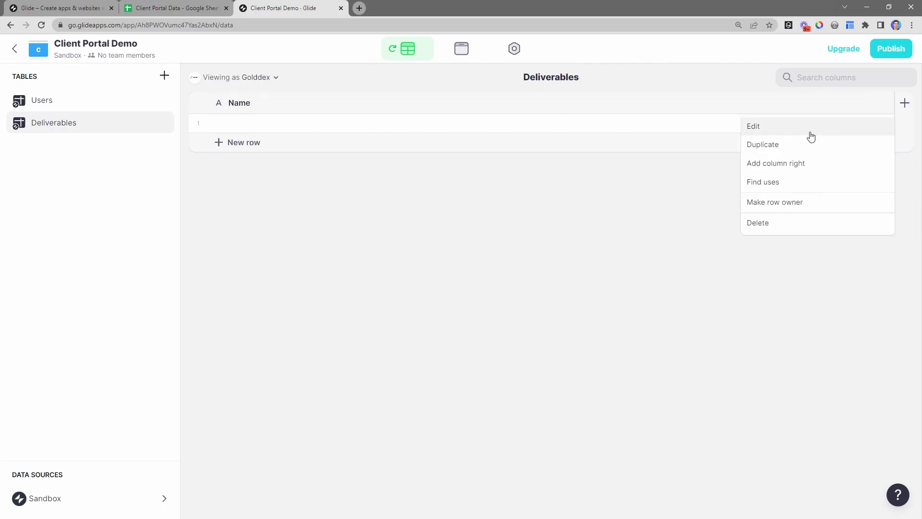
pyautogui.click(777, 127)
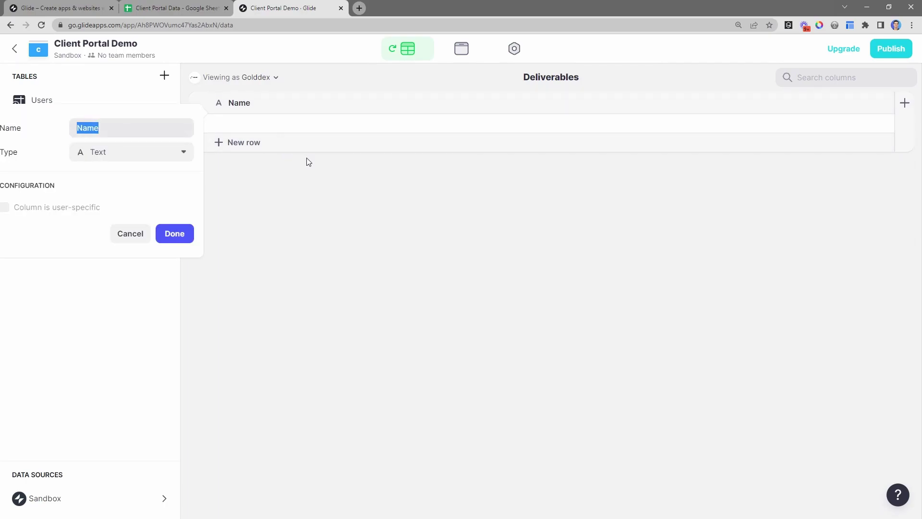
pyautogui.write('Title')
pyautogui.click(185, 233)
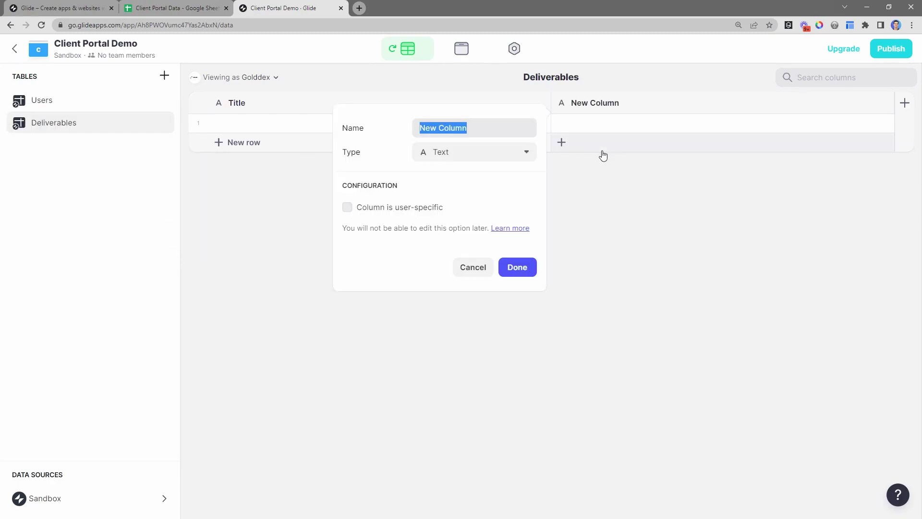
# Add two text columns named Link to Deliverable and Status to the Deliverables table
pyautogui.write('Link to Deliverable')
pyautogui.click(905, 102)
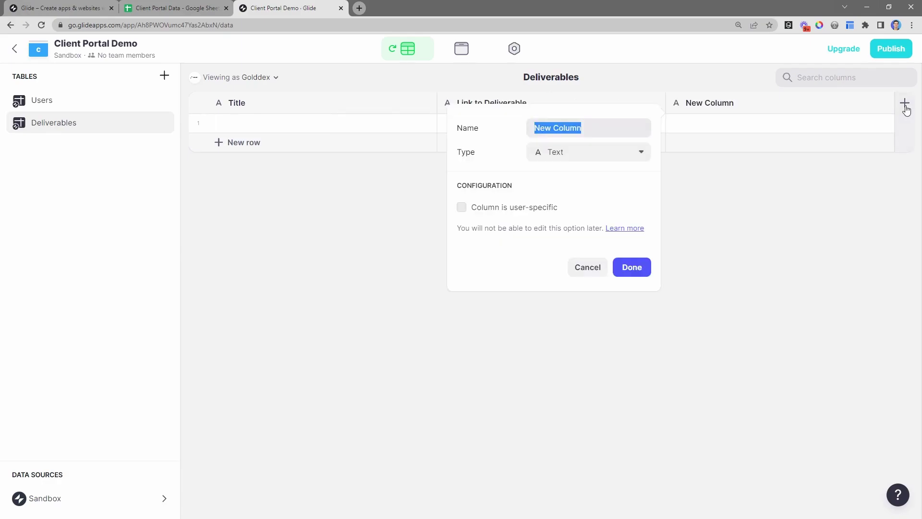
pyautogui.write('Status')
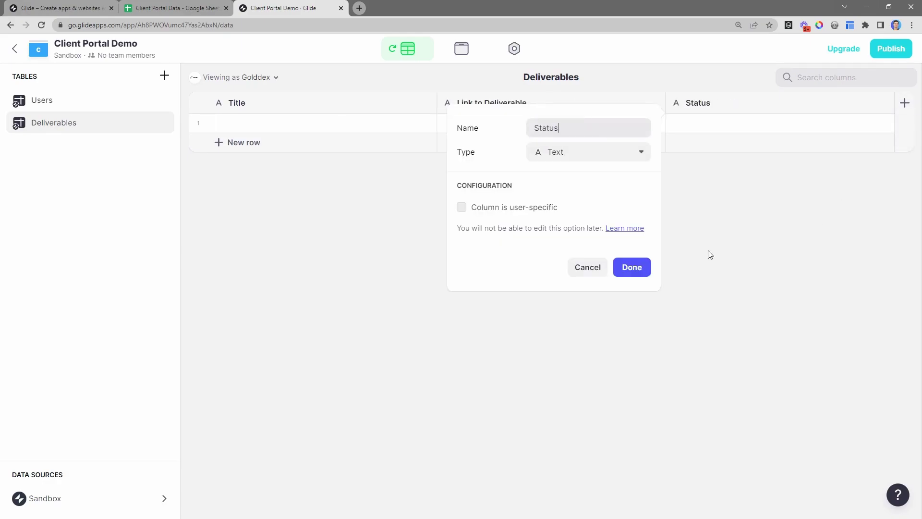
pyautogui.click(646, 266)
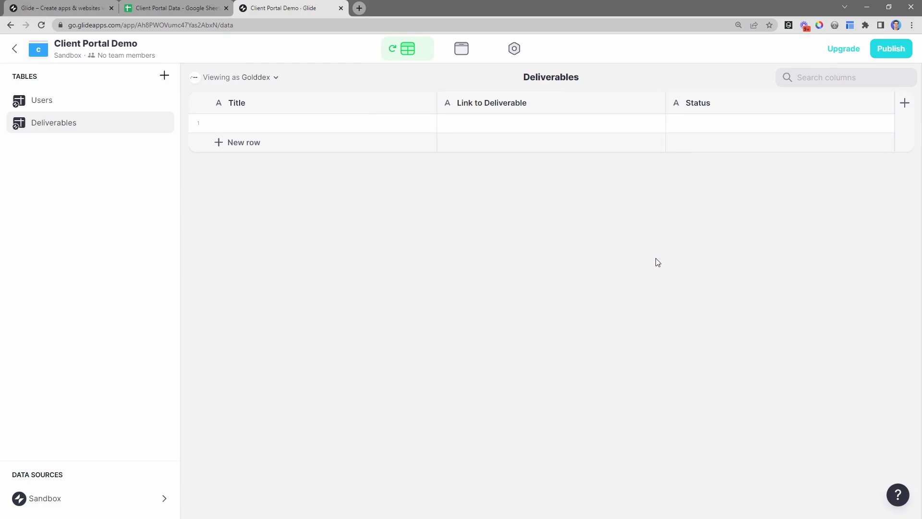
# Add a text column named Notes to the Deliverables table
pyautogui.click(905, 104)
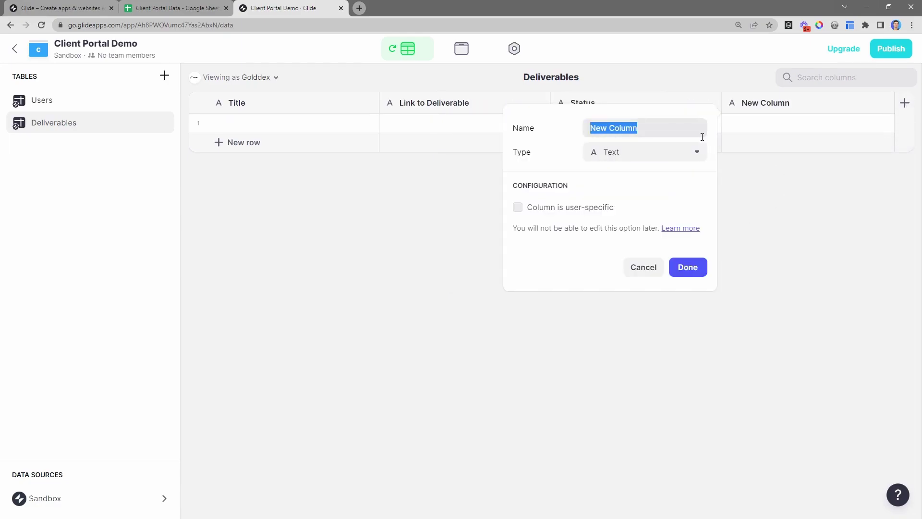
pyautogui.write('Notes')
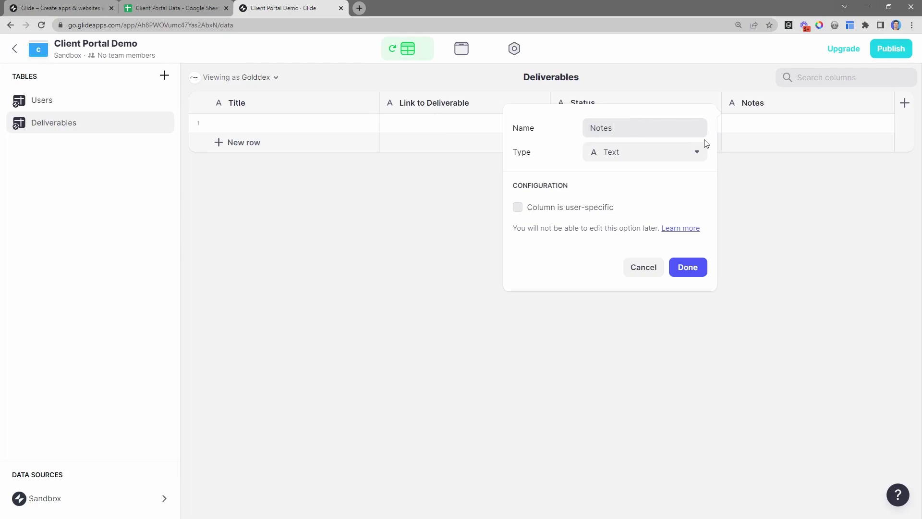
pyautogui.moveTo(657, 128); pyautogui.dragTo(540, 130)
pyautogui.click(626, 128)
pyautogui.moveTo(626, 128); pyautogui.dragTo(593, 121)
pyautogui.click(690, 273)
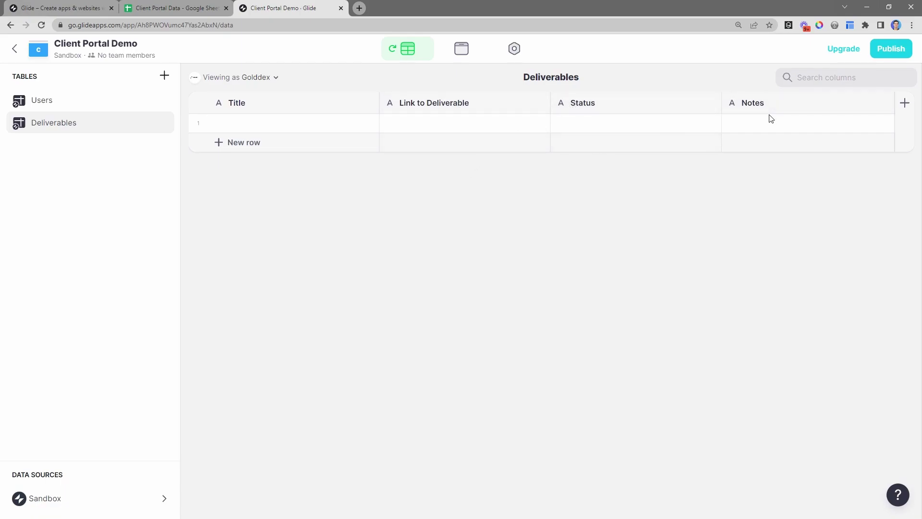
pyautogui.click(246, 128)
pyautogui.click(244, 128)
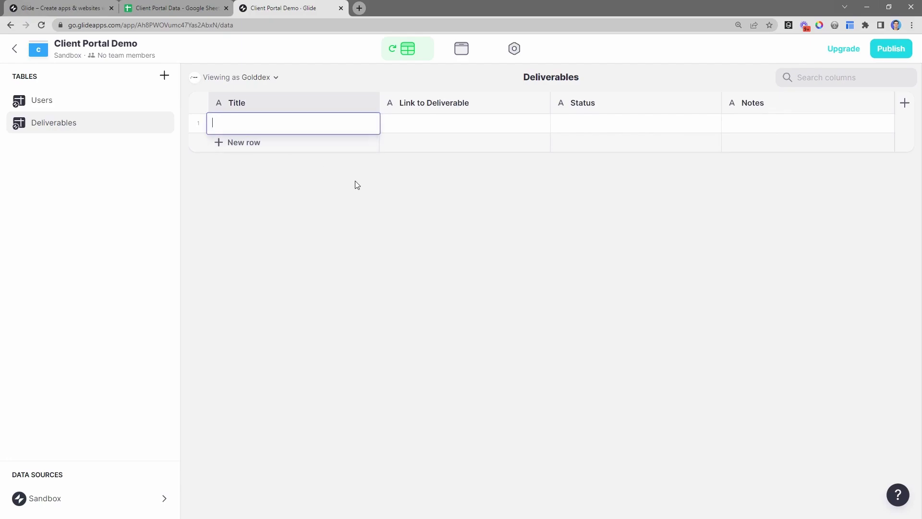
pyautogui.write('New image for website./')
pyautogui.doubleClick(431, 130)
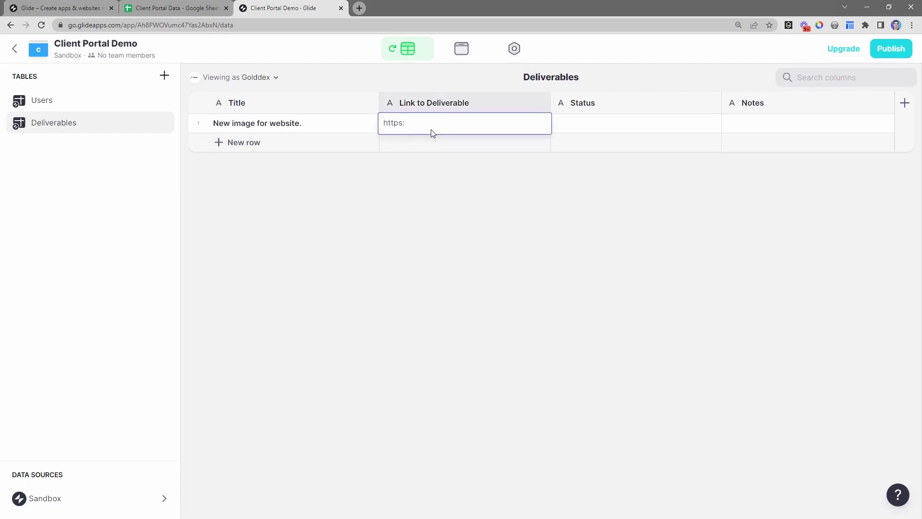
pyautogui.write('https://canva.com')
pyautogui.press('Return')
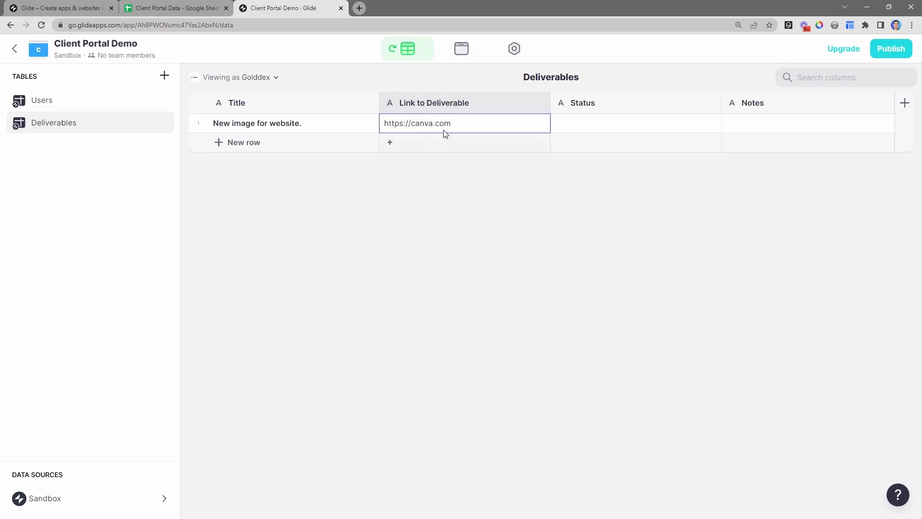
# Change the Link to Deliverable column's type to URL
pyautogui.click(543, 103)
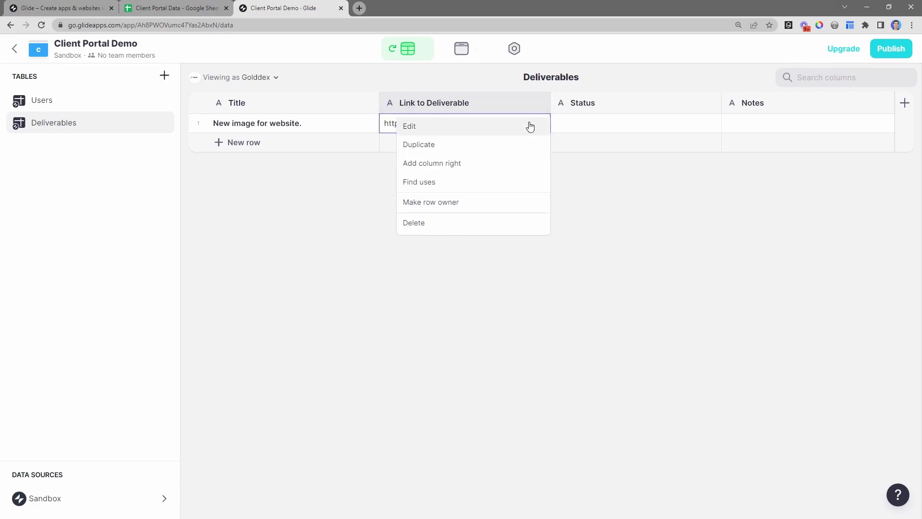
pyautogui.click(527, 126)
pyautogui.click(662, 154)
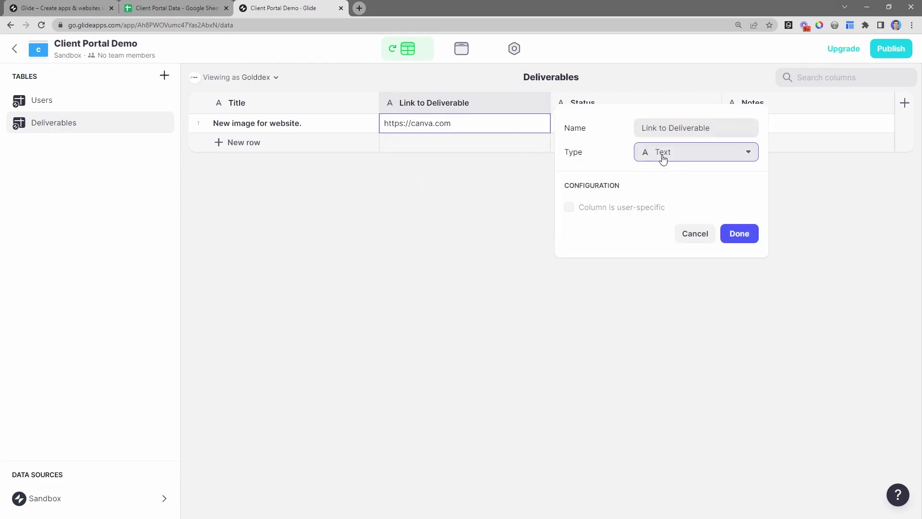
pyautogui.click(646, 294)
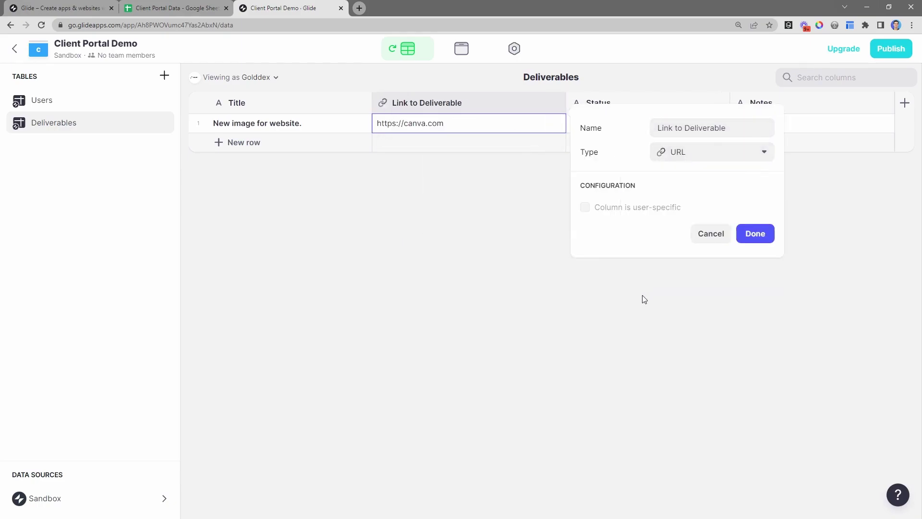
pyautogui.press('Return')
# Set the first row's status to Done and its notes to "We really like this one."
pyautogui.click(632, 128)
pyautogui.click(635, 129)
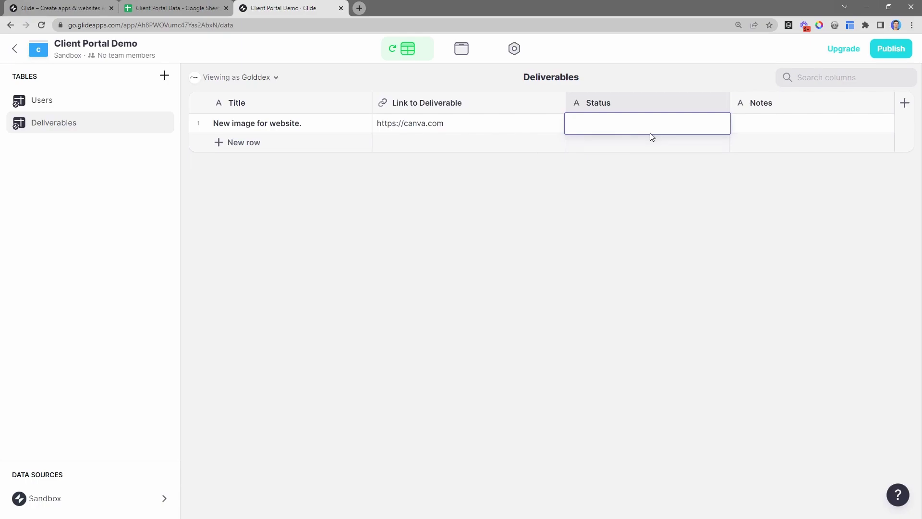
pyautogui.write('Done')
pyautogui.click(822, 123)
pyautogui.click(821, 123)
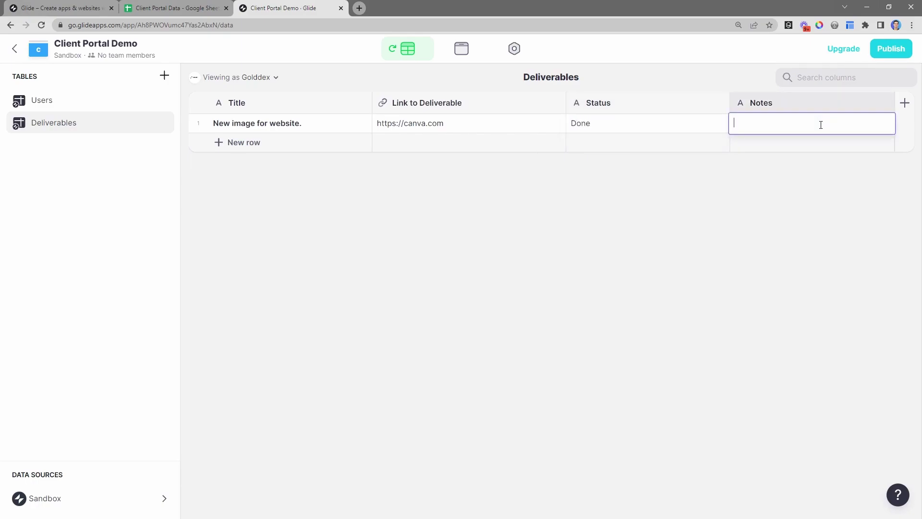
pyautogui.write('we')
pyautogui.press('BackSpace')
pyautogui.press('BackSpace')
pyautogui.press('BackSpace')
pyautogui.write('We really like this one.')
pyautogui.press('Return')
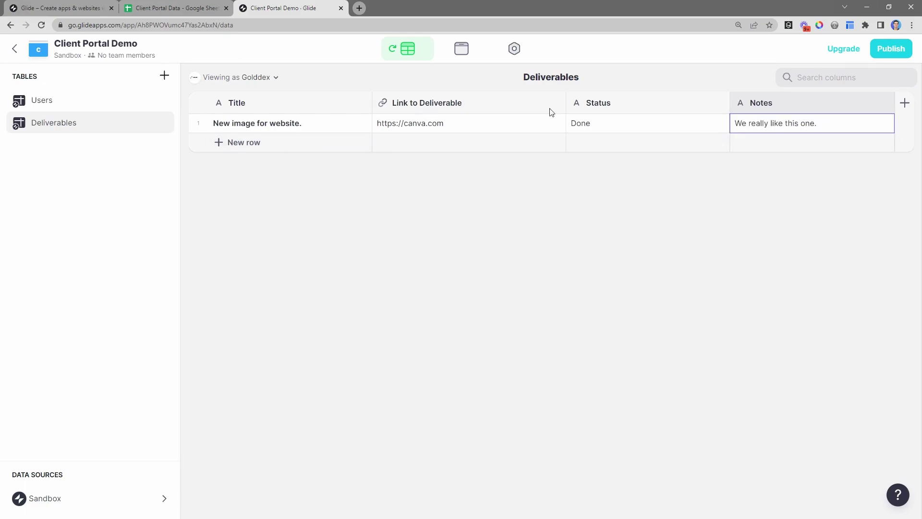
# Insert a Table collection component on the Profile page below the profile title container
pyautogui.click(460, 53)
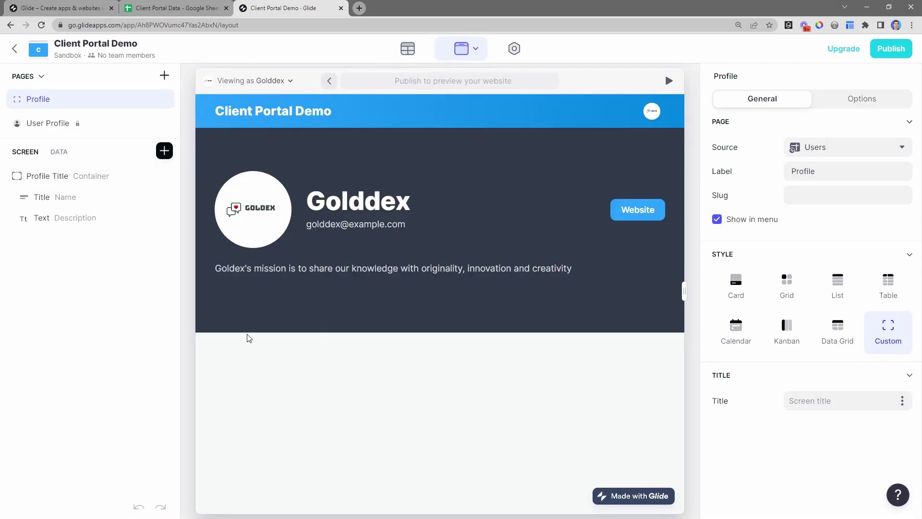
pyautogui.click(164, 151)
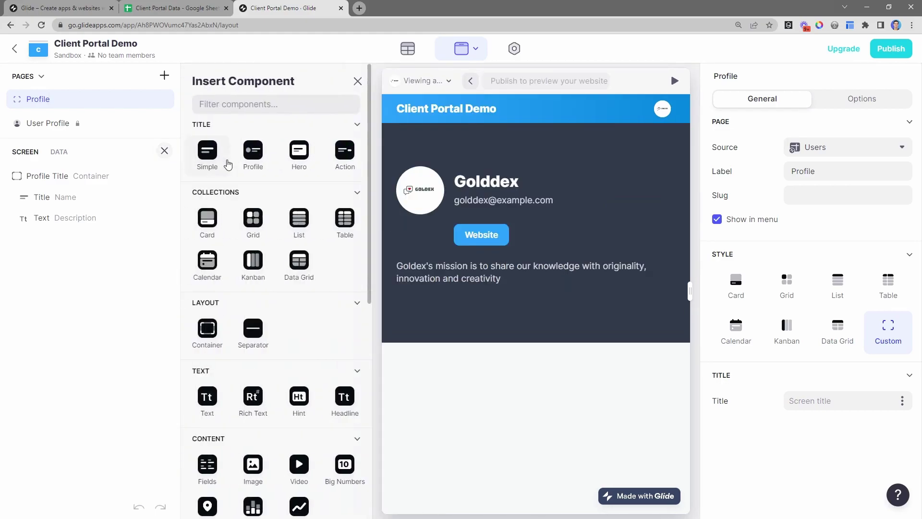
pyautogui.click(344, 225)
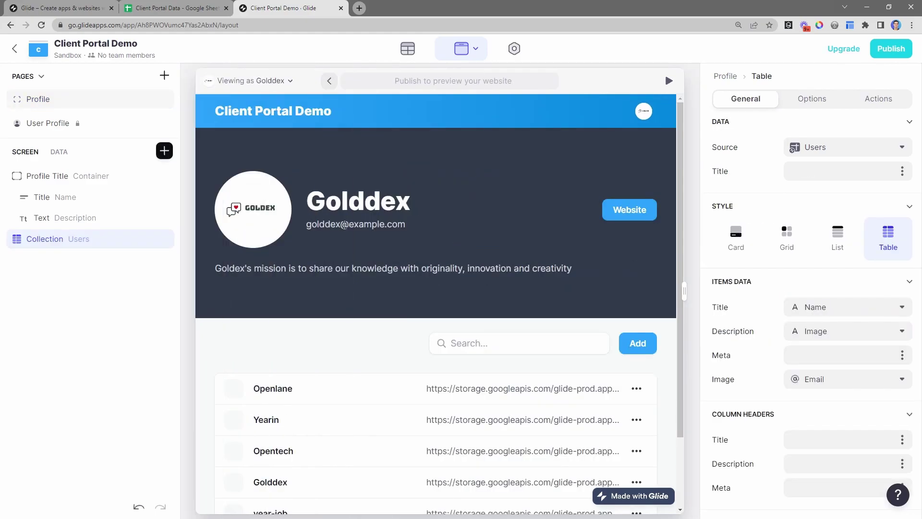
# Set the table collection's item image to come from a URL, left empty
pyautogui.scroll(-2, 344, 225)
pyautogui.scroll(-4, 774, 319)
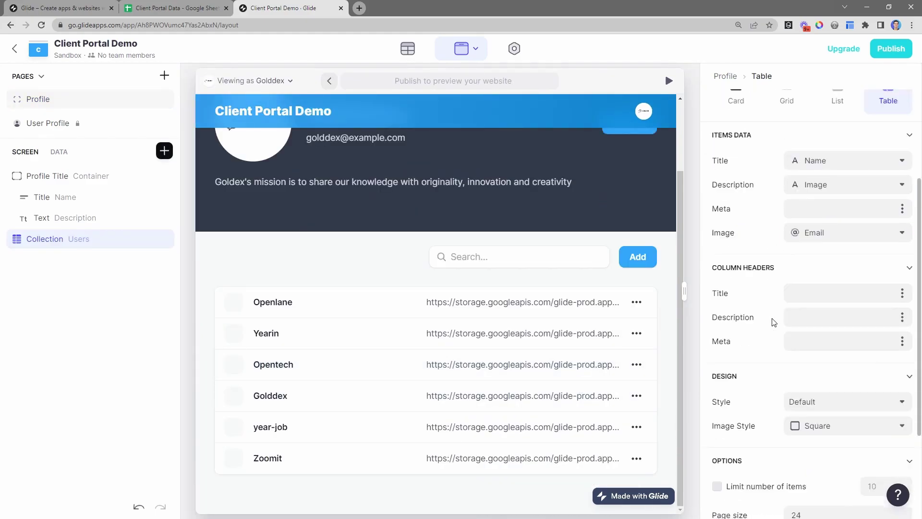
pyautogui.click(813, 191)
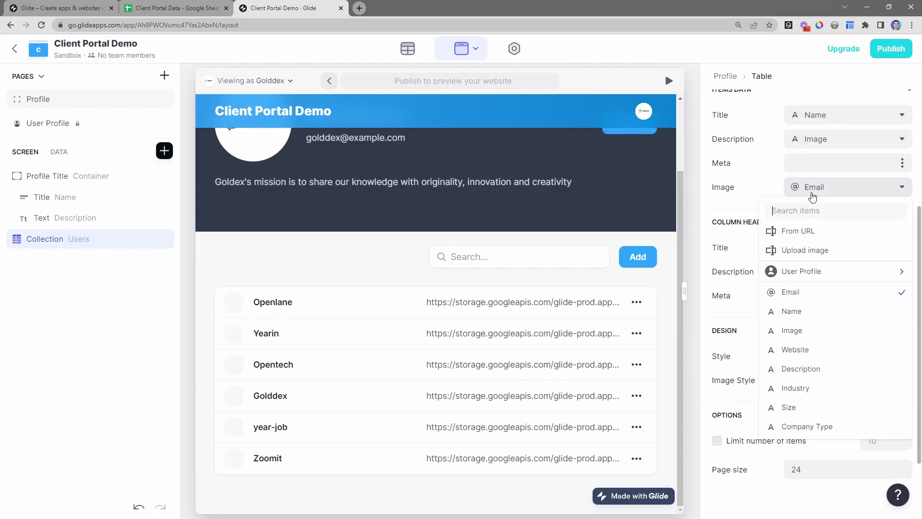
pyautogui.click(802, 239)
# Switch the collection's data source to the Deliverables table and check the item's detail screen in the preview
pyautogui.scroll(4, 802, 239)
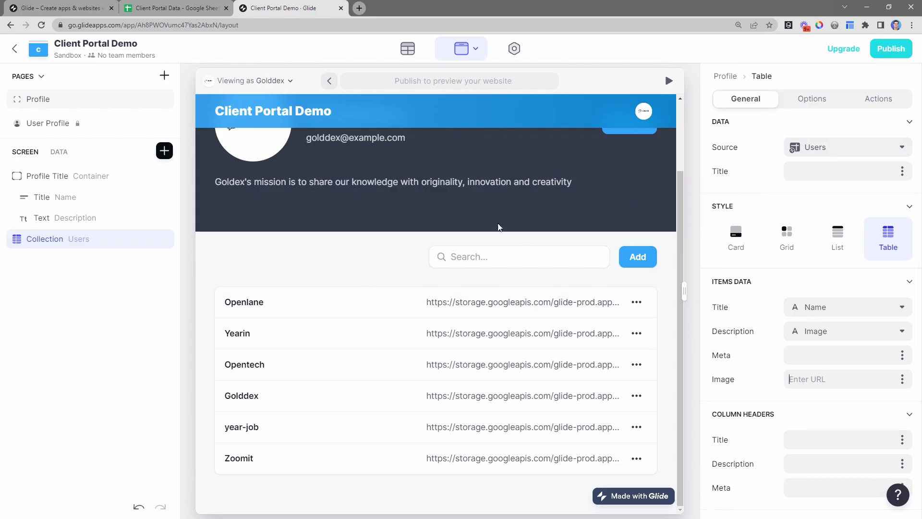
pyautogui.click(836, 147)
pyautogui.click(817, 210)
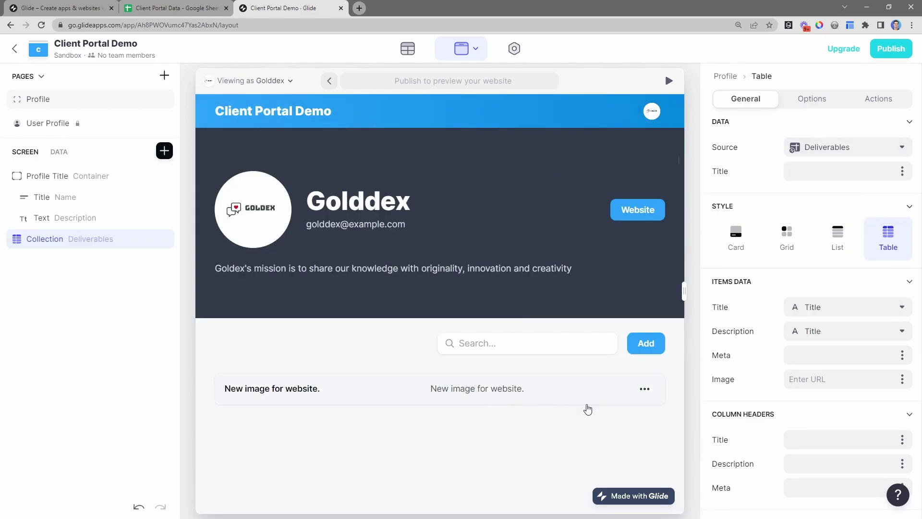
pyautogui.moveTo(321, 393); pyautogui.dragTo(226, 388)
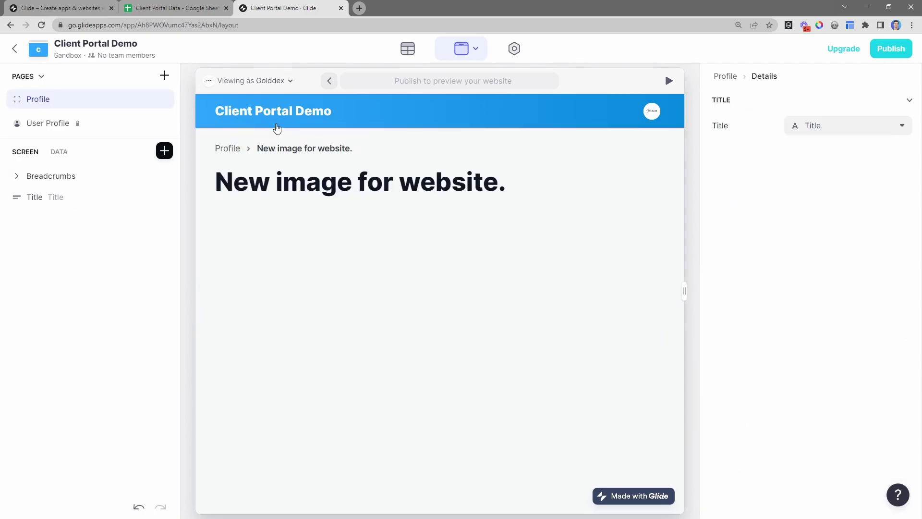
pyautogui.click(233, 151)
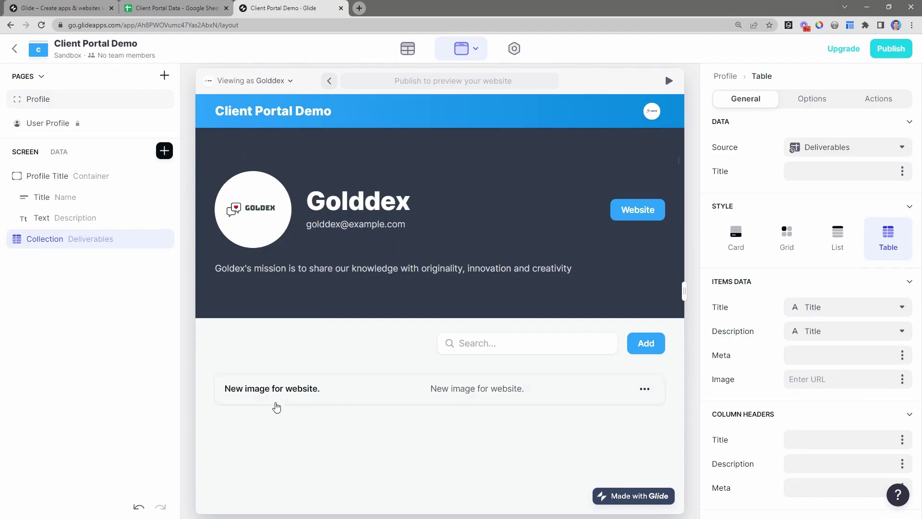
# Use the Status column as the description of the table's items
pyautogui.scroll(-1, 841, 367)
pyautogui.click(814, 283)
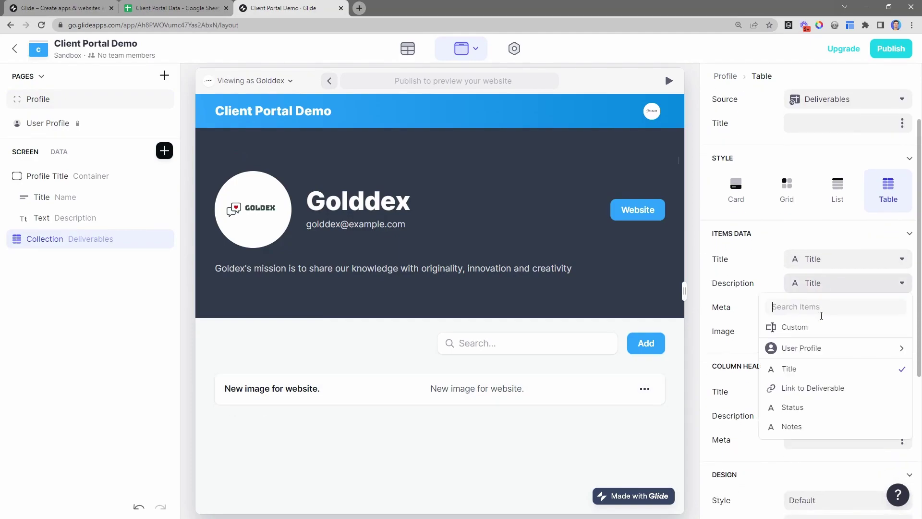
pyautogui.click(815, 408)
# Name the collection's title column header "Title" and its description column header "Status"
pyautogui.scroll(-2, 793, 373)
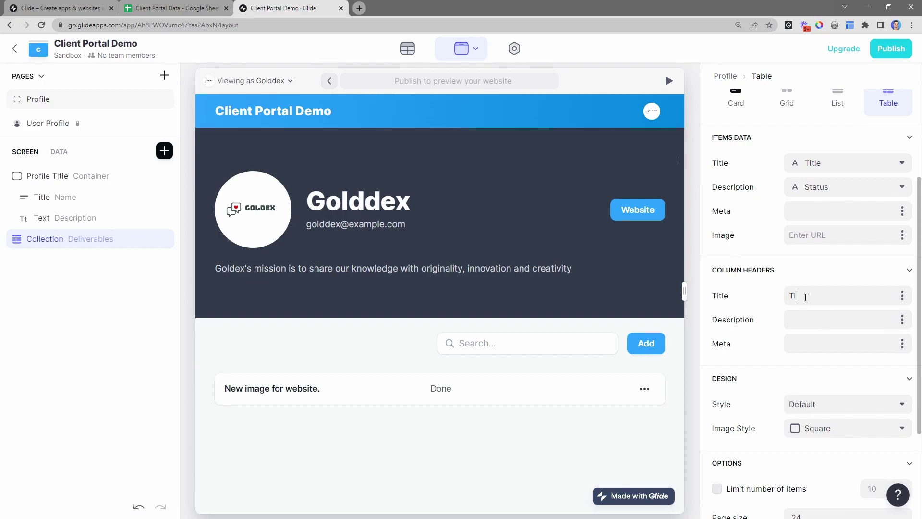
pyautogui.press('BackSpace')
pyautogui.press('BackSpace')
pyautogui.write('Status')
pyautogui.scroll(-3, 790, 333)
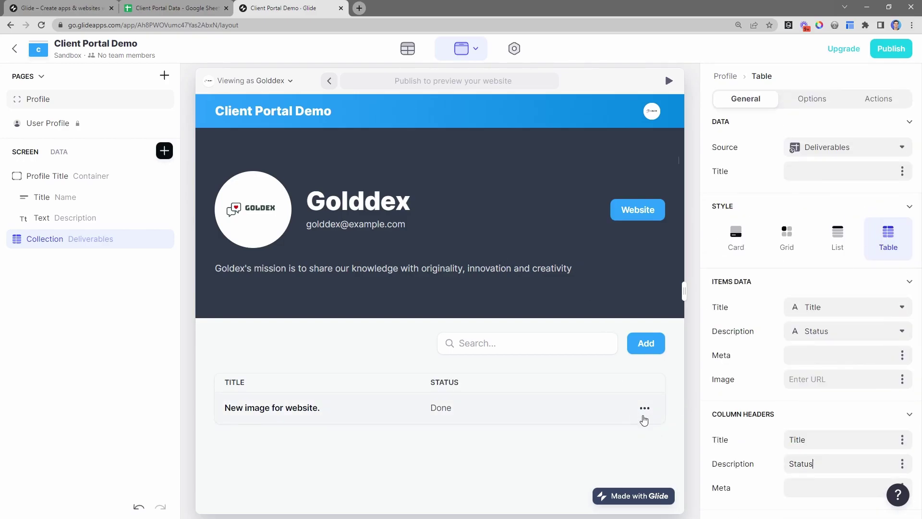
# Review the collection's default actions, check the deliverable row in the full-screen preview, and return to the layout editor
pyautogui.click(812, 98)
pyautogui.click(868, 100)
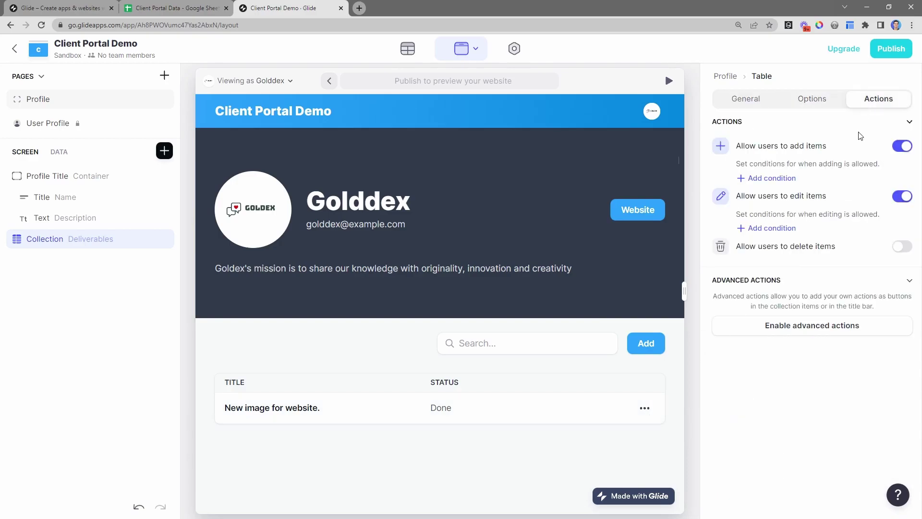
pyautogui.click(669, 80)
pyautogui.click(801, 408)
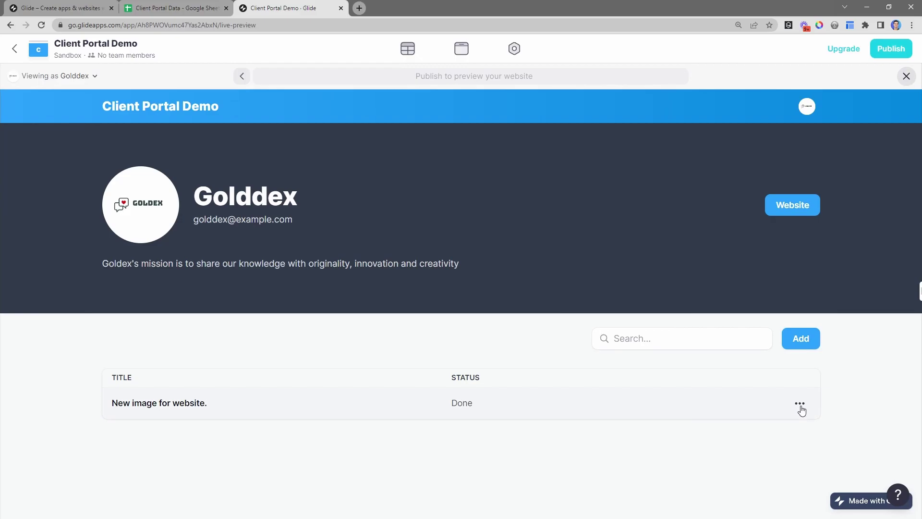
pyautogui.click(449, 52)
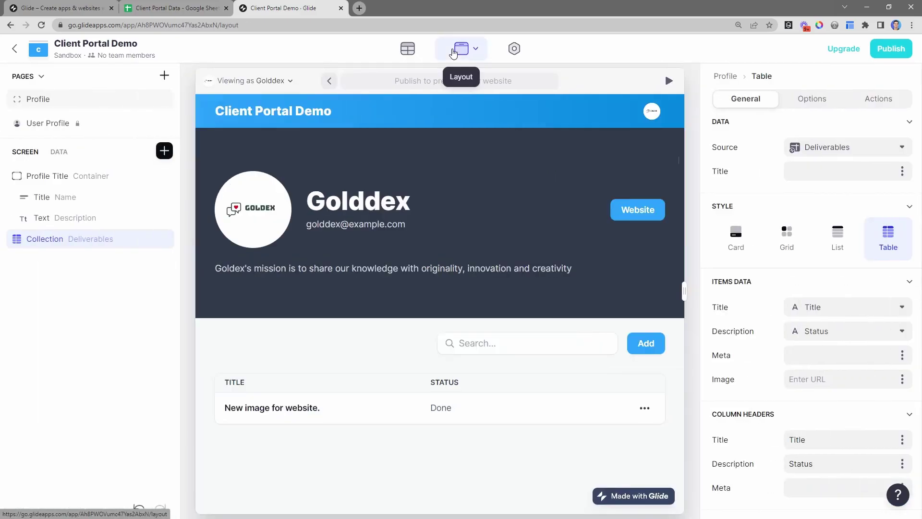
# Disallow users from editing and adding items in the Deliverables collection and enable advanced actions
pyautogui.click(878, 97)
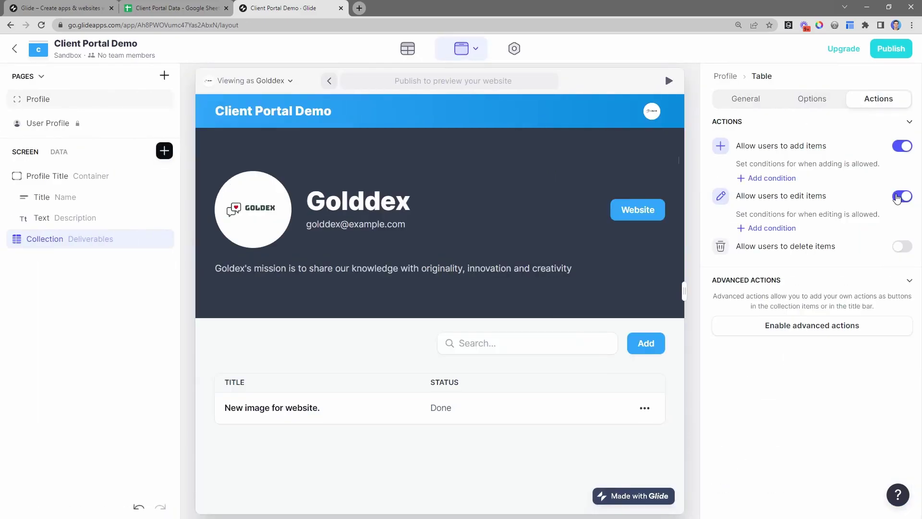
pyautogui.click(898, 197)
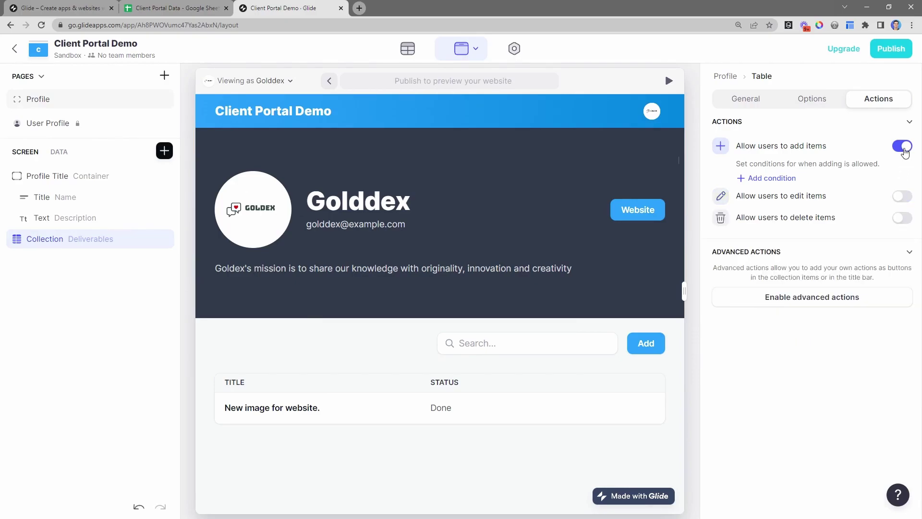
pyautogui.click(903, 149)
pyautogui.click(836, 274)
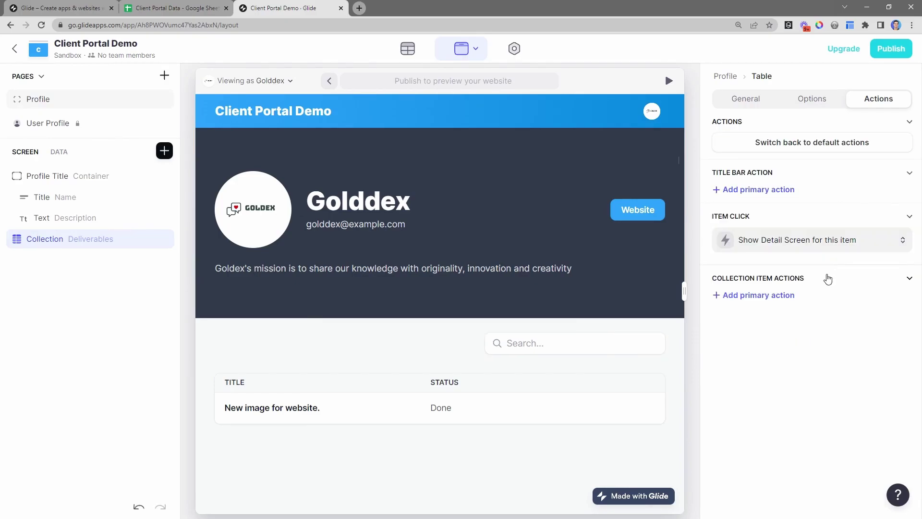
# Add a primary collection item action titled "Open Link" that uses the Open Link action
pyautogui.click(753, 295)
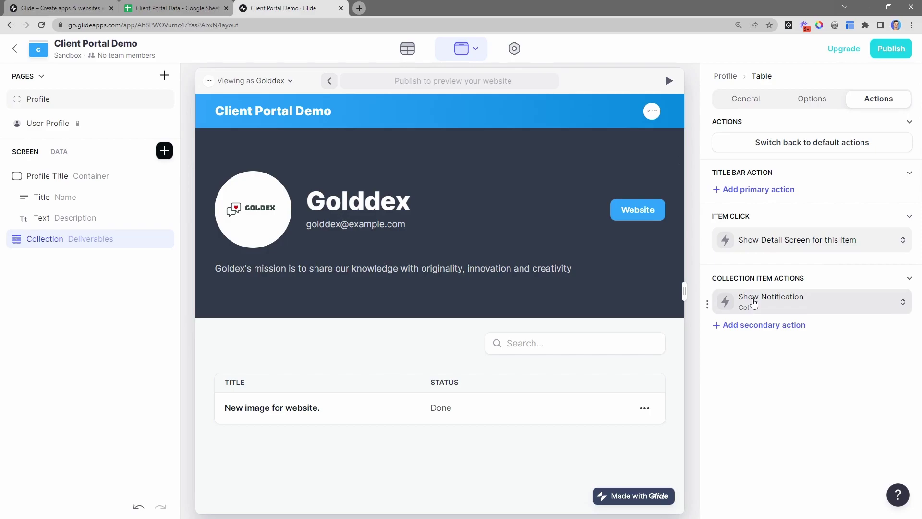
pyautogui.click(753, 300)
pyautogui.write('View')
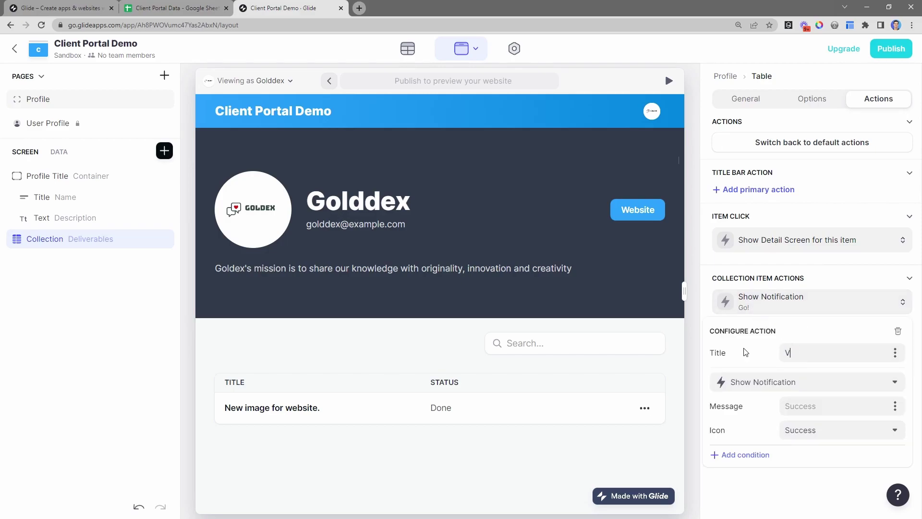
pyautogui.press('BackSpace')
pyautogui.write('Open Link')
pyautogui.click(761, 383)
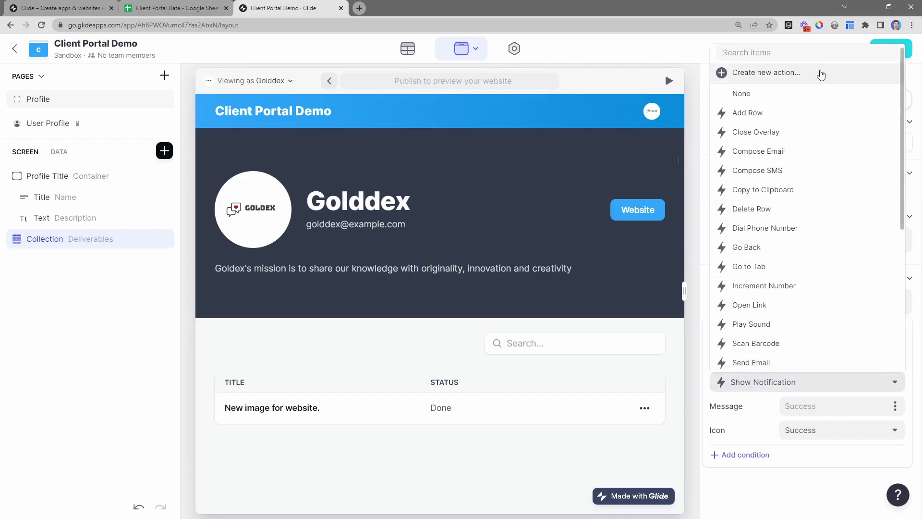
pyautogui.write('open')
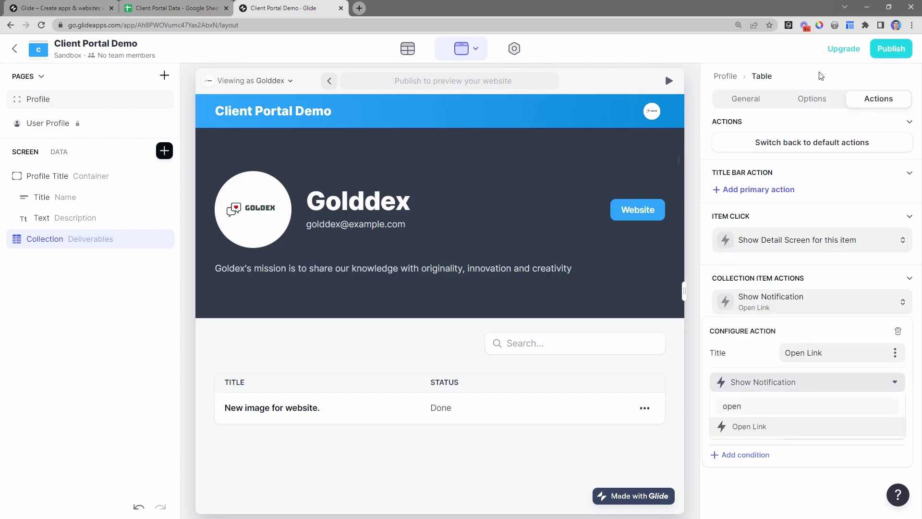
pyautogui.click(743, 429)
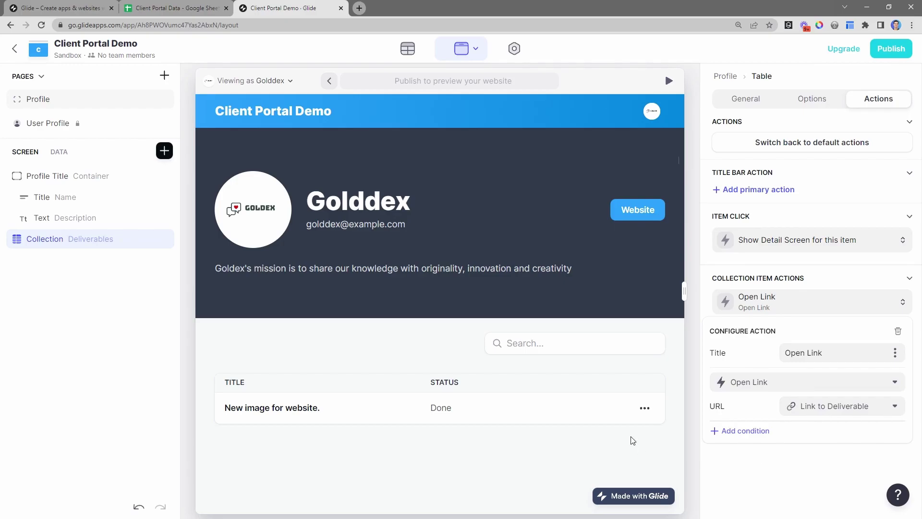
# Test the deliverable's Open Link button, return to the Glide editor, and view the item's detail screen
pyautogui.moveTo(639, 414)
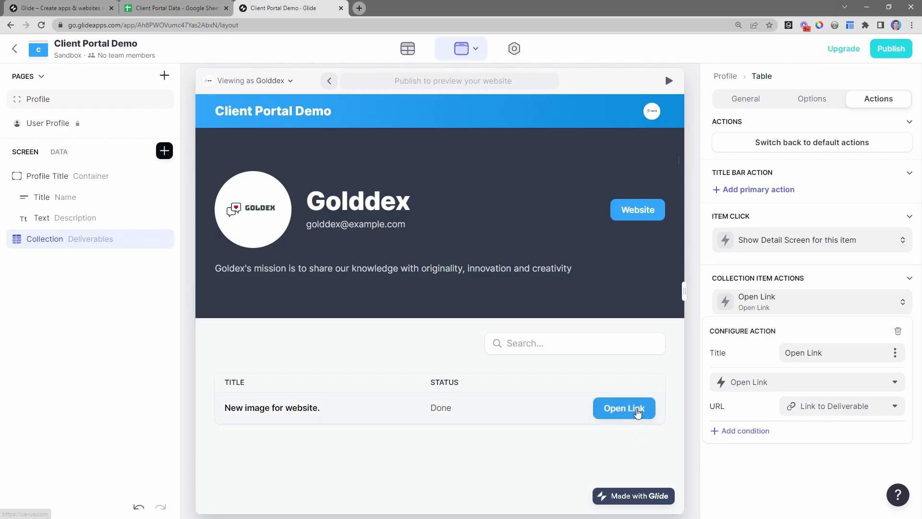
pyautogui.click(637, 417)
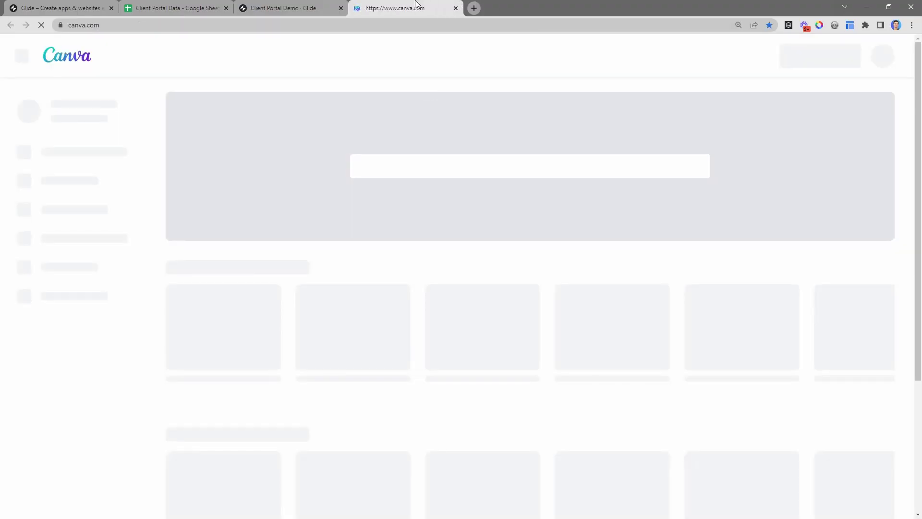
pyautogui.click(322, 10)
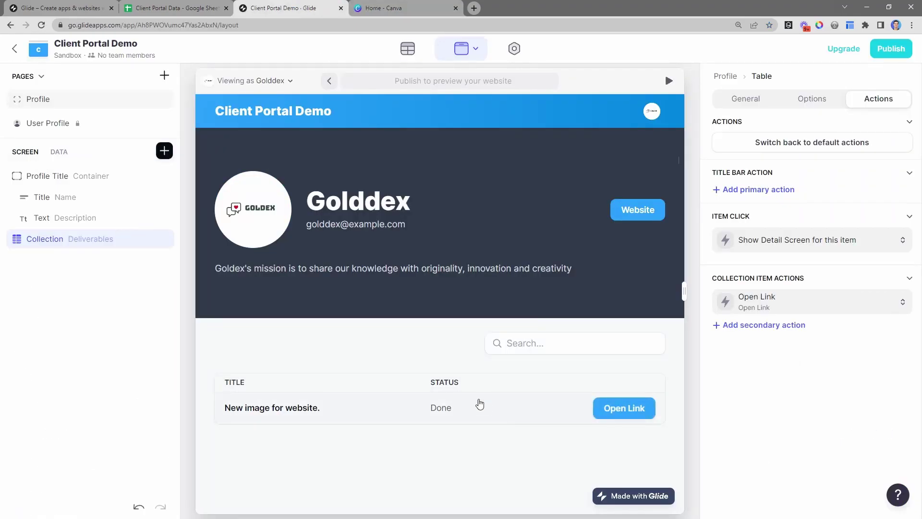
pyautogui.click(393, 422)
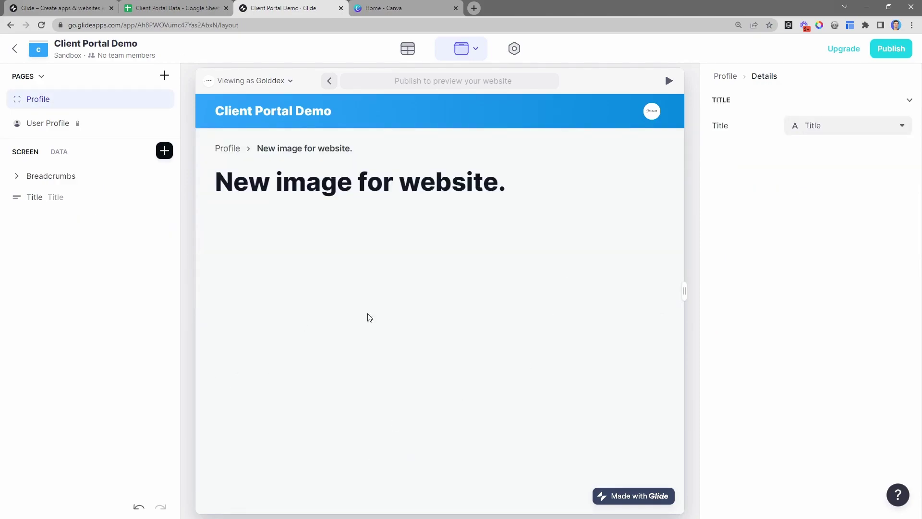
pyautogui.click(228, 152)
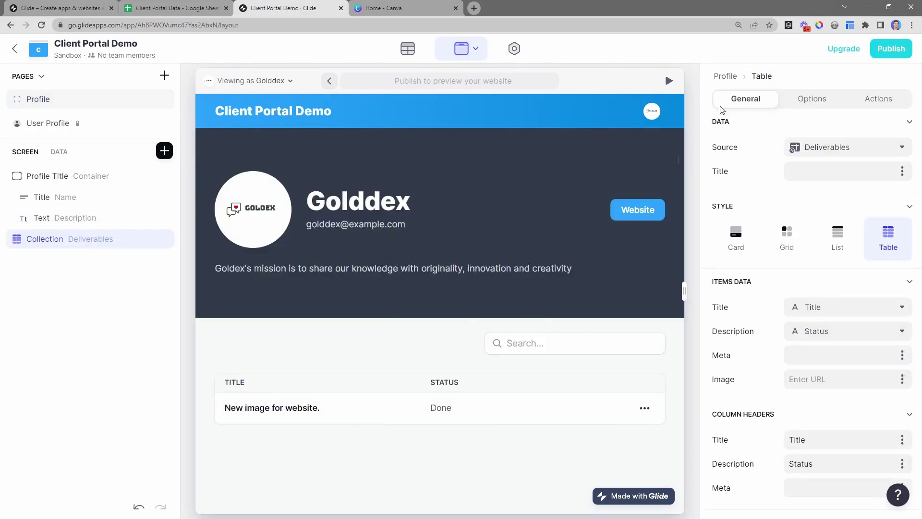
# Configure the collection's item click action to show the detail screen in a small overlay
pyautogui.click(879, 99)
pyautogui.click(795, 240)
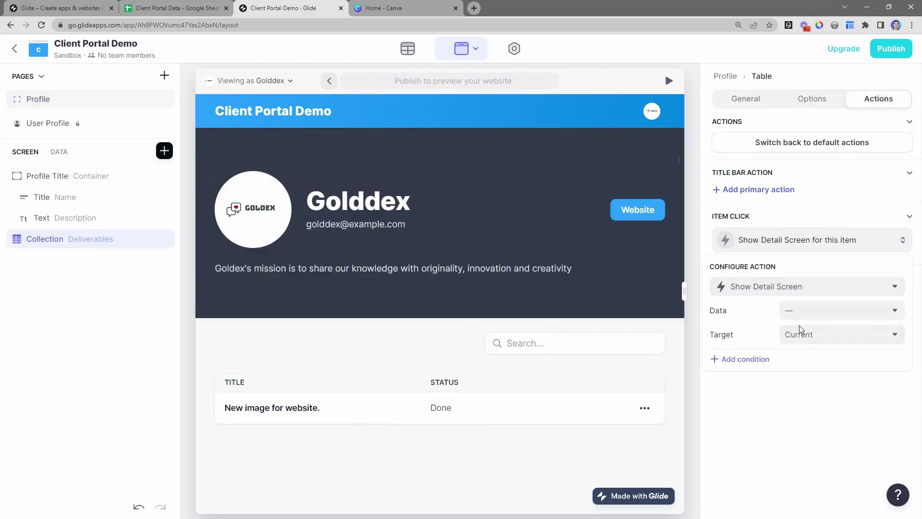
pyautogui.click(799, 334)
pyautogui.click(780, 415)
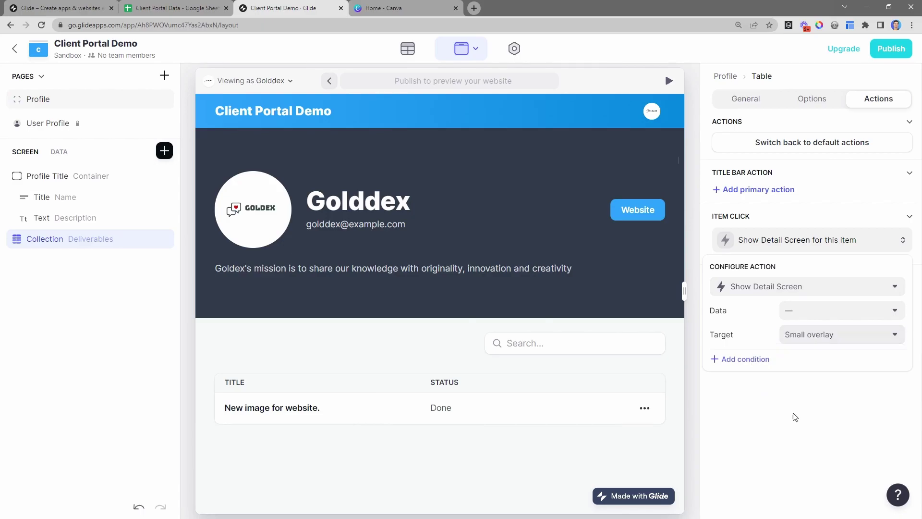
pyautogui.click(795, 314)
pyautogui.click(790, 378)
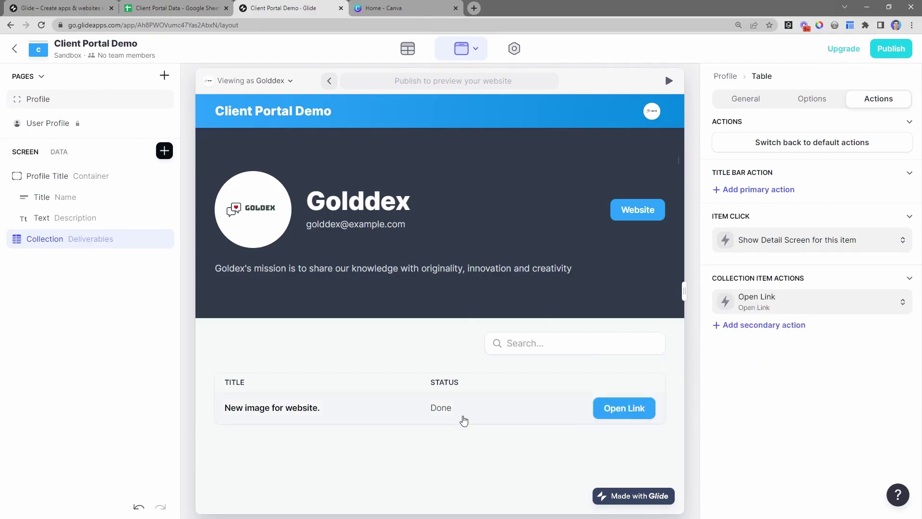
# Open the deliverable's overlay and delete its Breadcrumbs and Title components
pyautogui.click(463, 421)
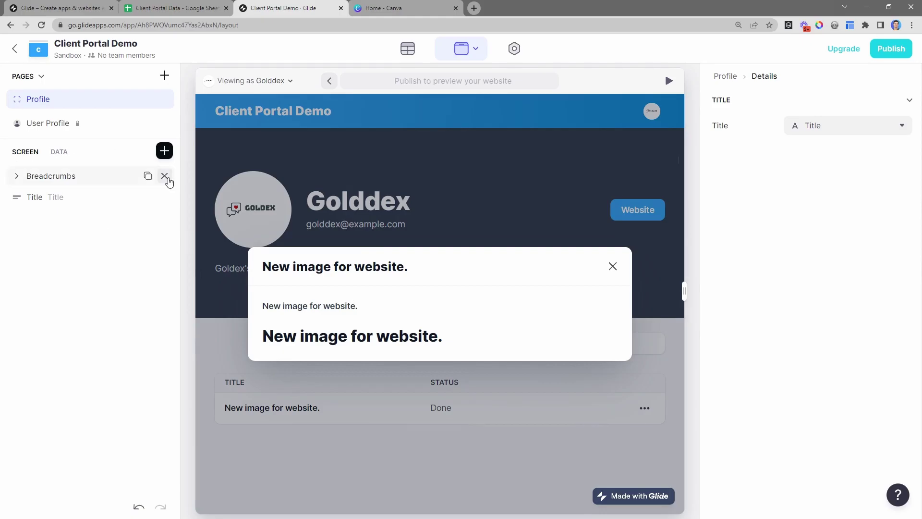
pyautogui.click(165, 177)
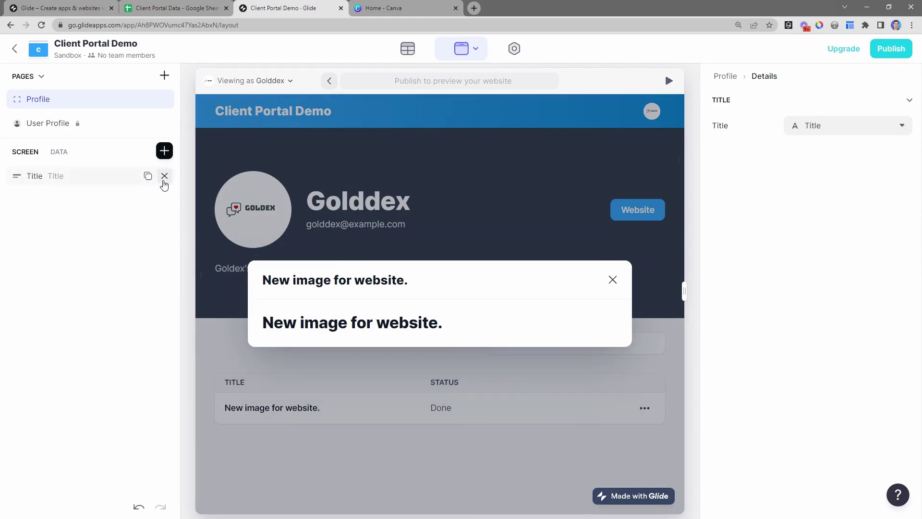
pyautogui.click(164, 178)
# Insert a Fields component into the deliverable's detail overlay
pyautogui.click(164, 151)
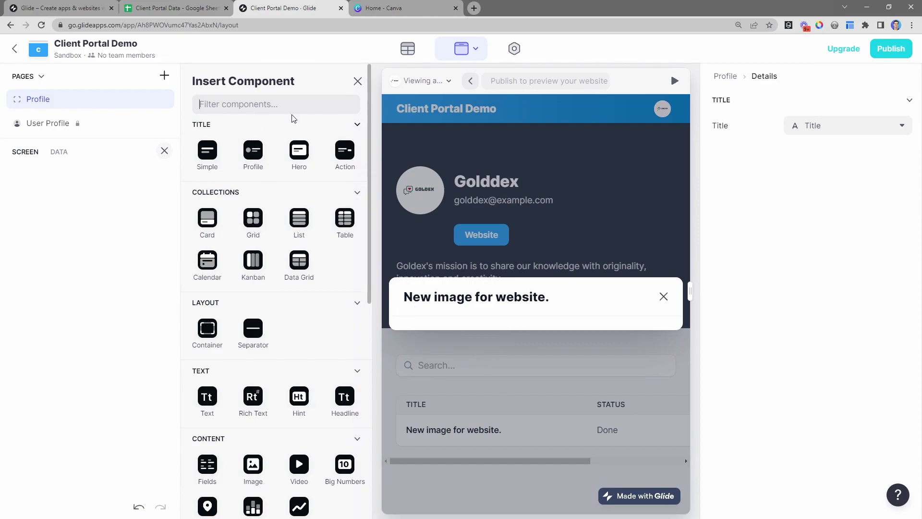
pyautogui.write('fil')
pyautogui.press('BackSpace')
pyautogui.press('BackSpace')
pyautogui.press('BackSpace')
pyautogui.write('url')
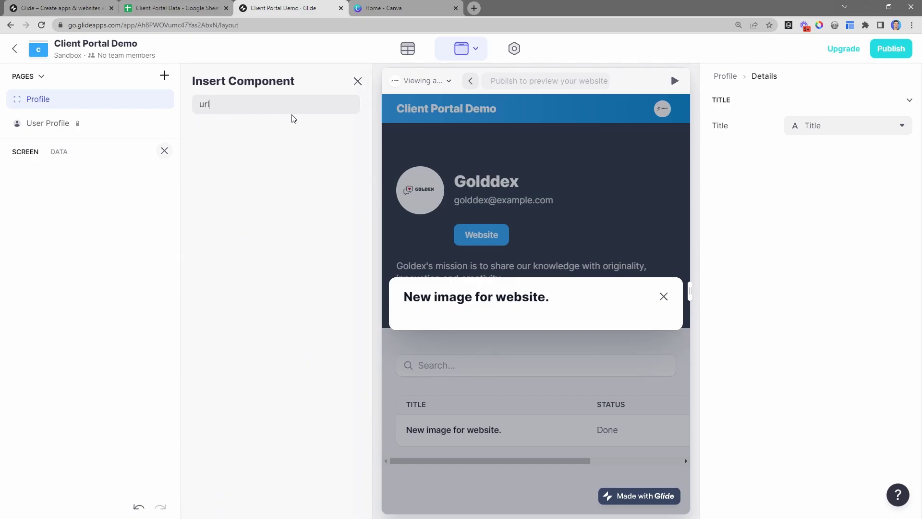
pyautogui.press('BackSpace')
pyautogui.write('fields')
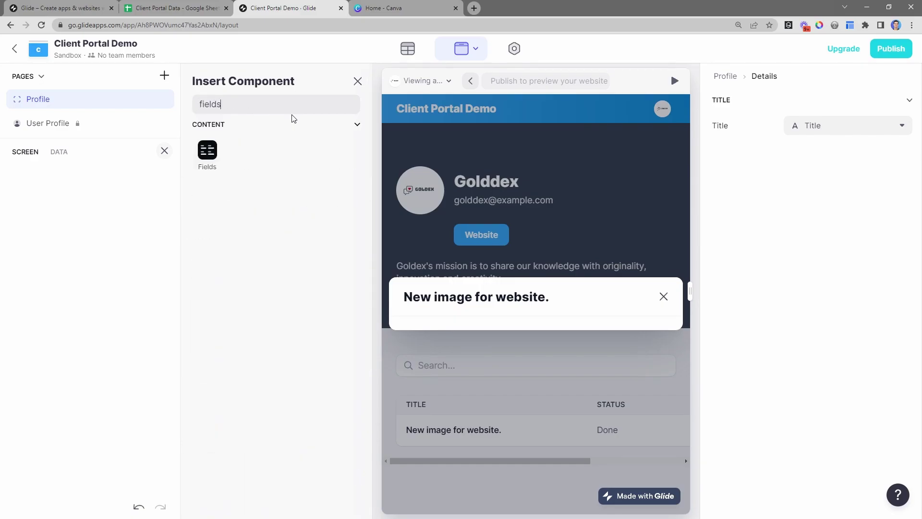
pyautogui.click(210, 155)
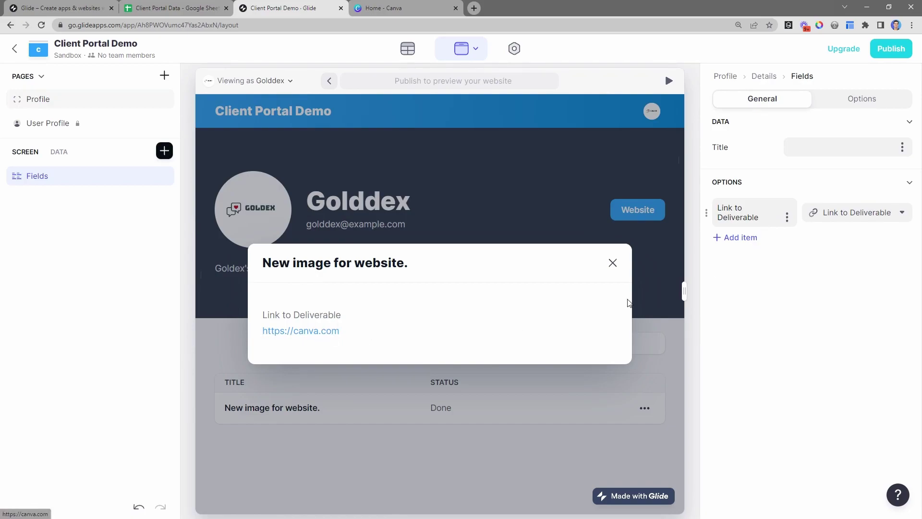
# Add a Status item to the Fields component in the deliverable's detail overlay
pyautogui.click(729, 239)
pyautogui.click(850, 241)
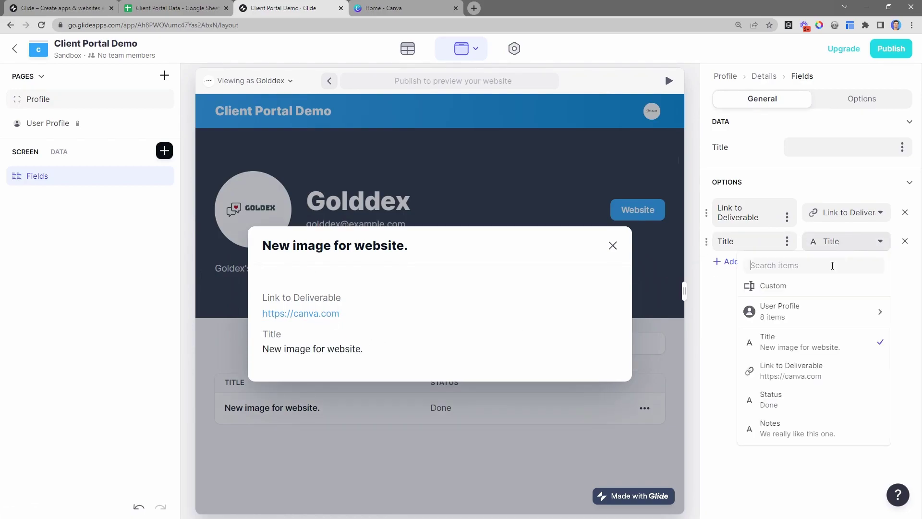
pyautogui.click(813, 404)
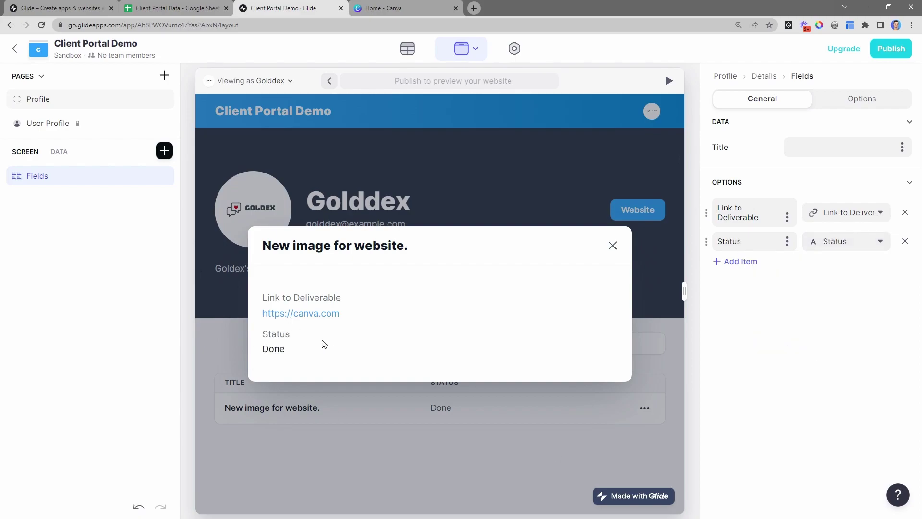
pyautogui.moveTo(272, 247); pyautogui.dragTo(249, 248)
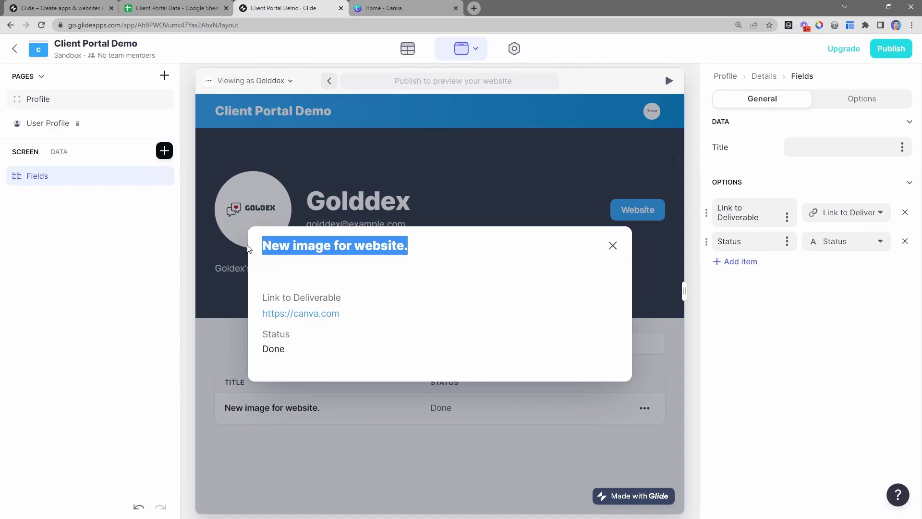
pyautogui.click(432, 255)
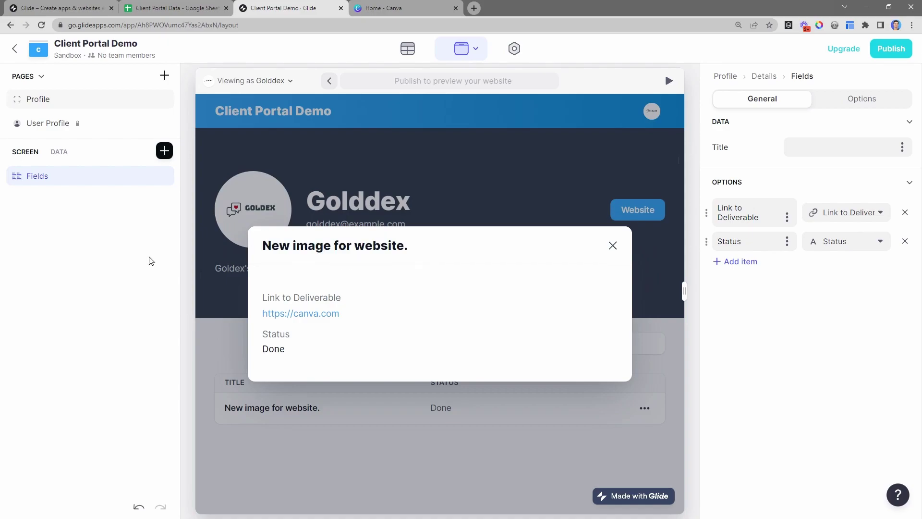
# Insert a Text Entry component into the deliverable's overlay and bind it to the Notes column
pyautogui.click(165, 151)
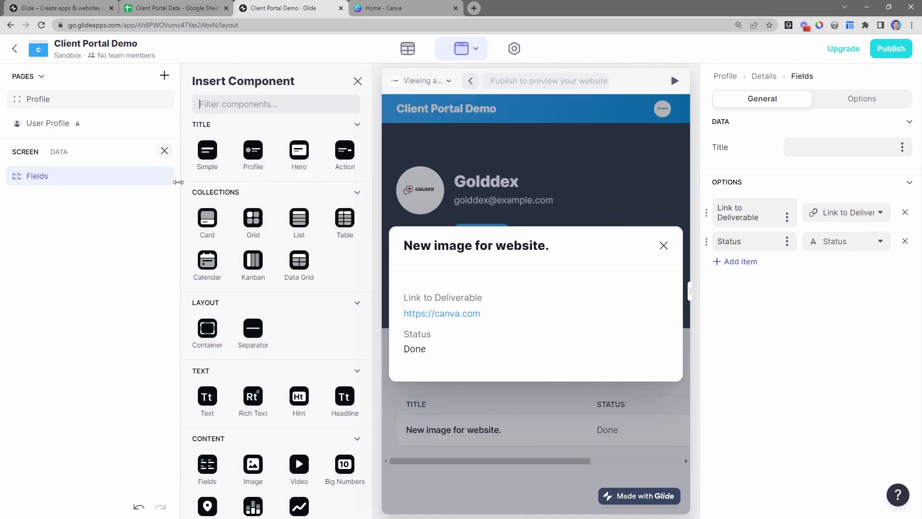
pyautogui.write('text')
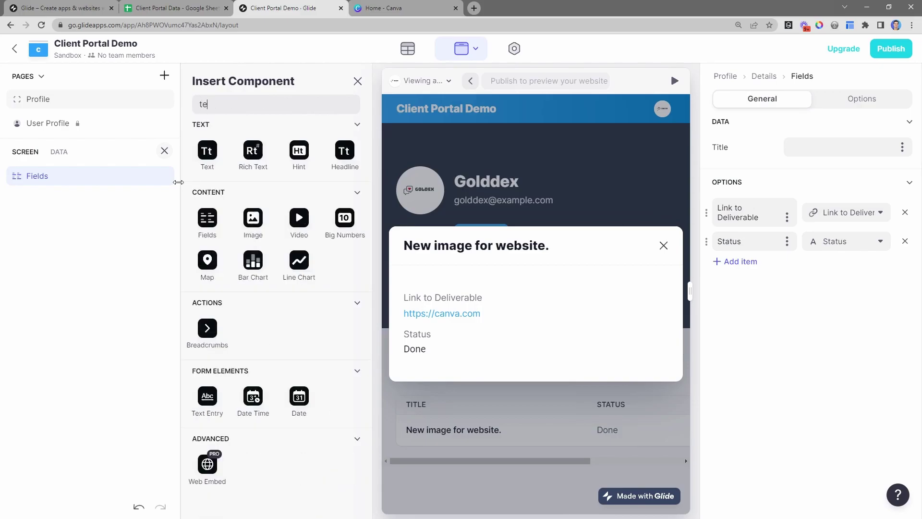
pyautogui.click(218, 223)
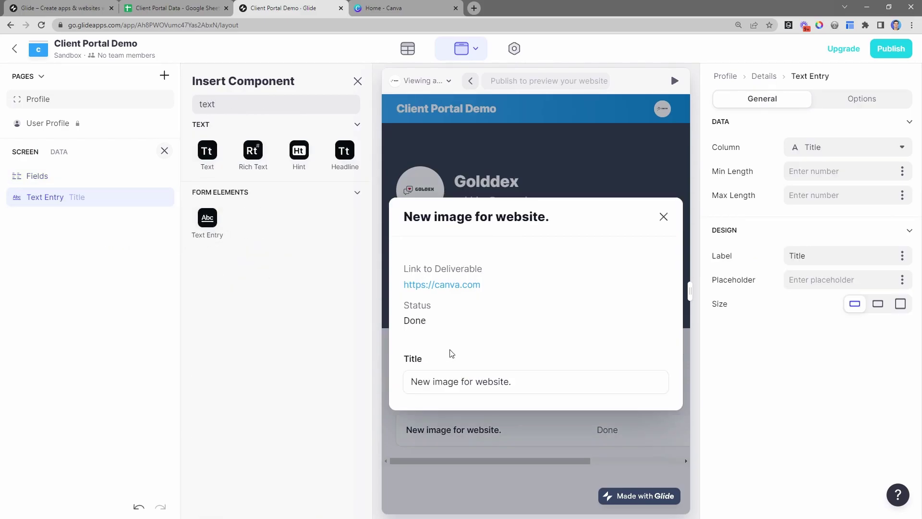
pyautogui.doubleClick(819, 256)
pyautogui.click(802, 149)
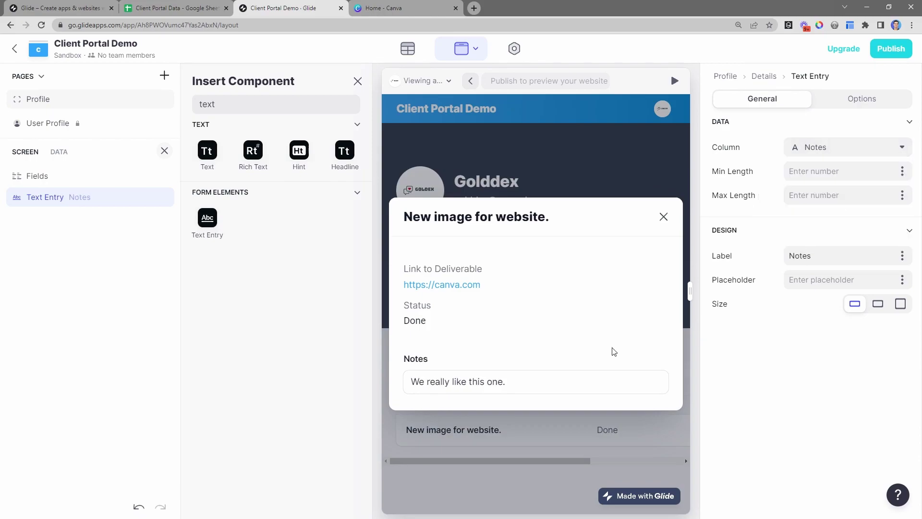
pyautogui.click(358, 81)
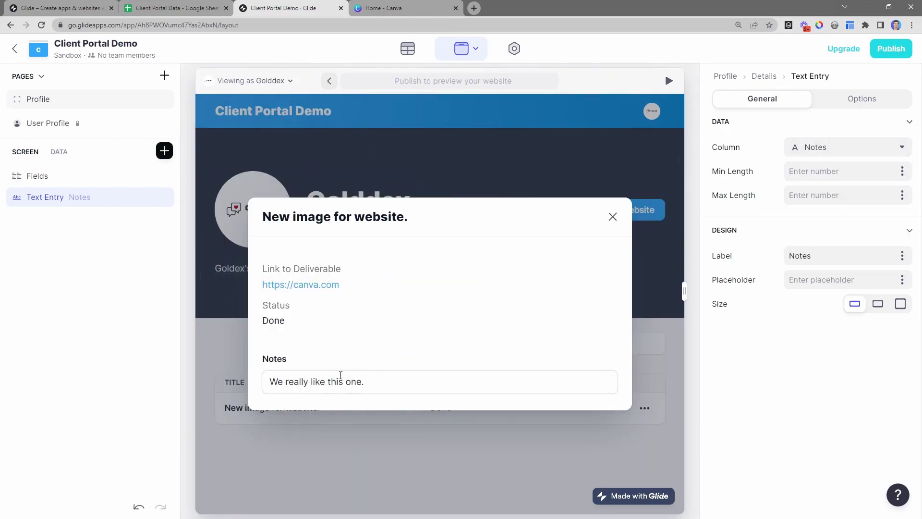
# Set the Notes text entry's size to Medium and close the overlay
pyautogui.click(879, 306)
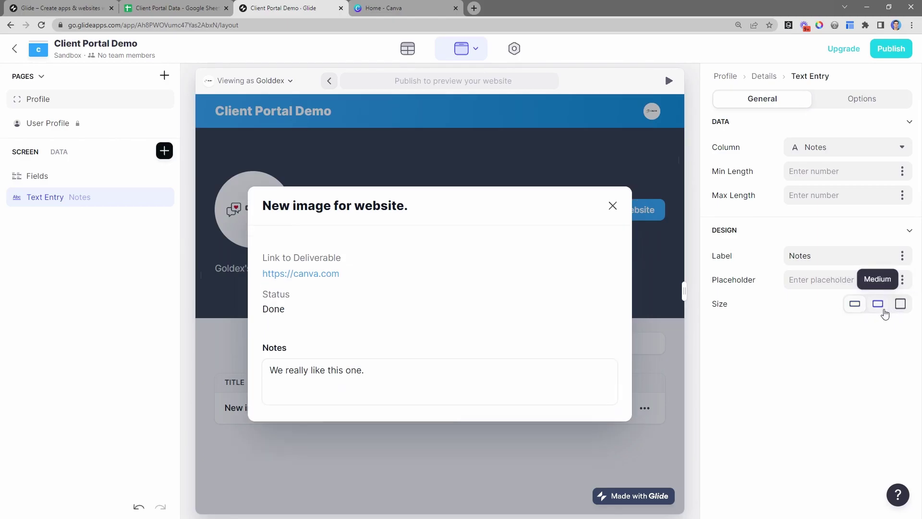
pyautogui.moveTo(390, 379); pyautogui.dragTo(267, 370)
pyautogui.click(612, 205)
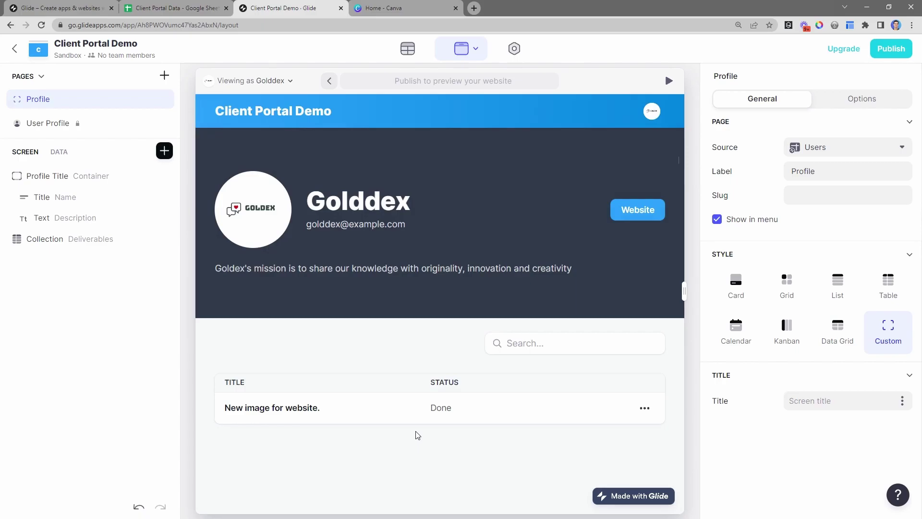
# Review the Deliverables table's data, return to the layout, and check the item's detail overlay
pyautogui.click(407, 48)
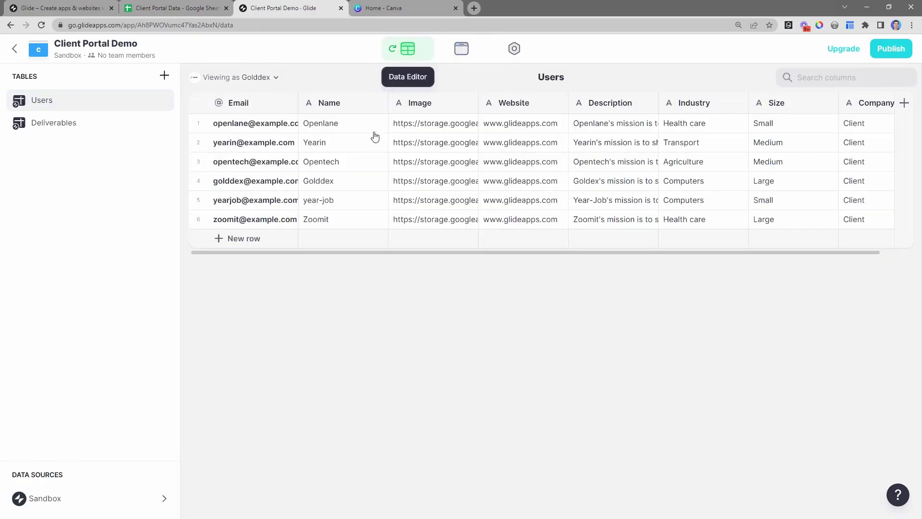
pyautogui.click(115, 123)
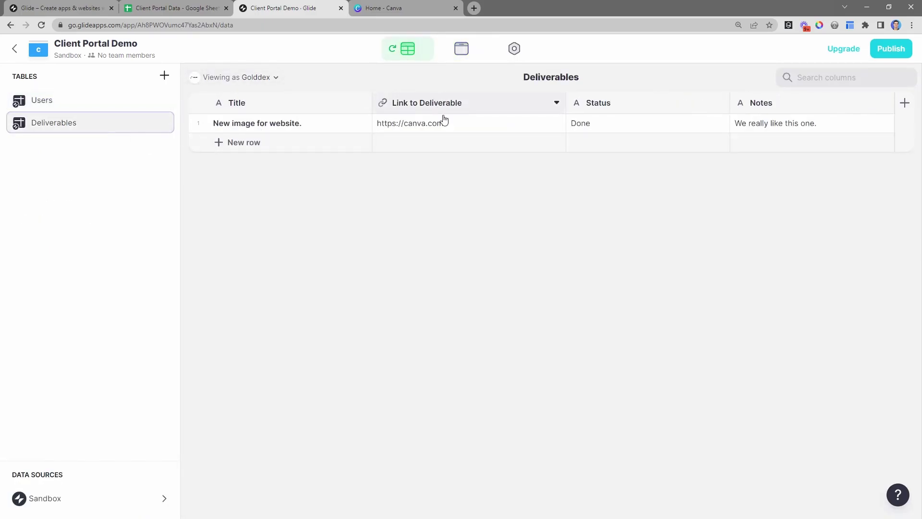
pyautogui.click(461, 48)
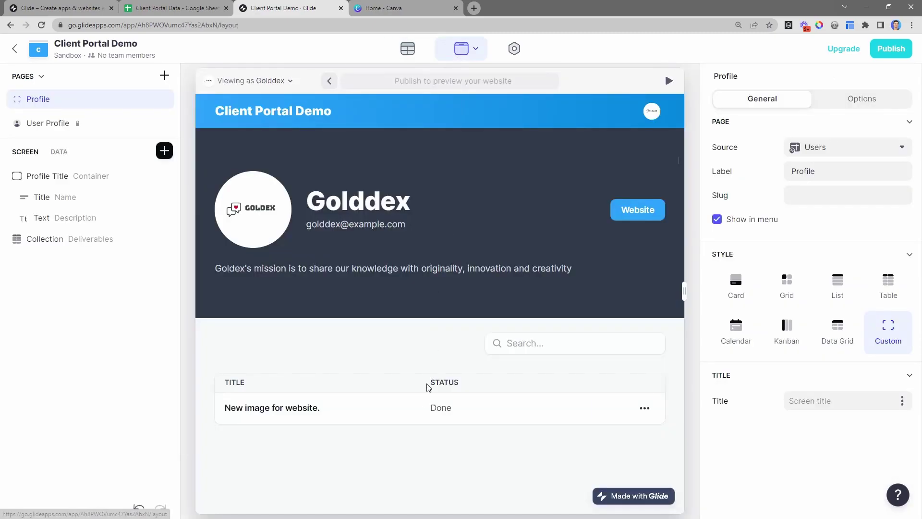
pyautogui.click(419, 413)
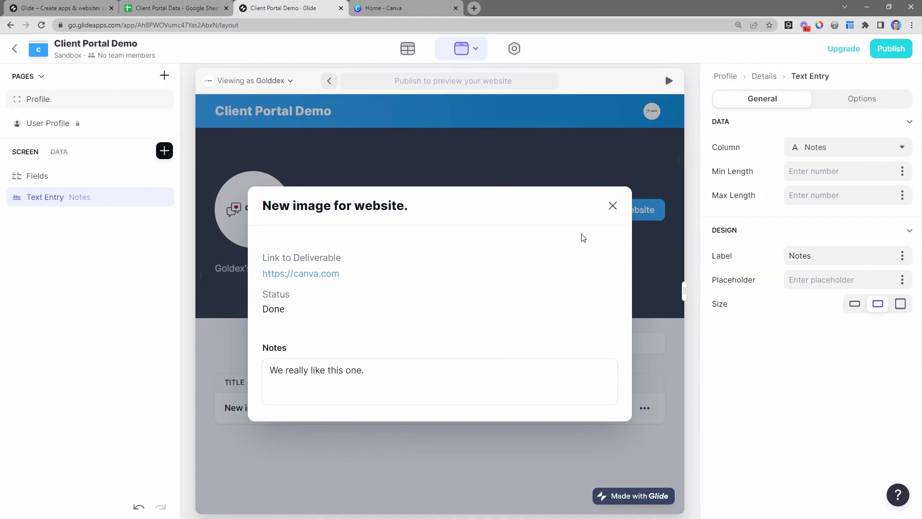
pyautogui.click(612, 206)
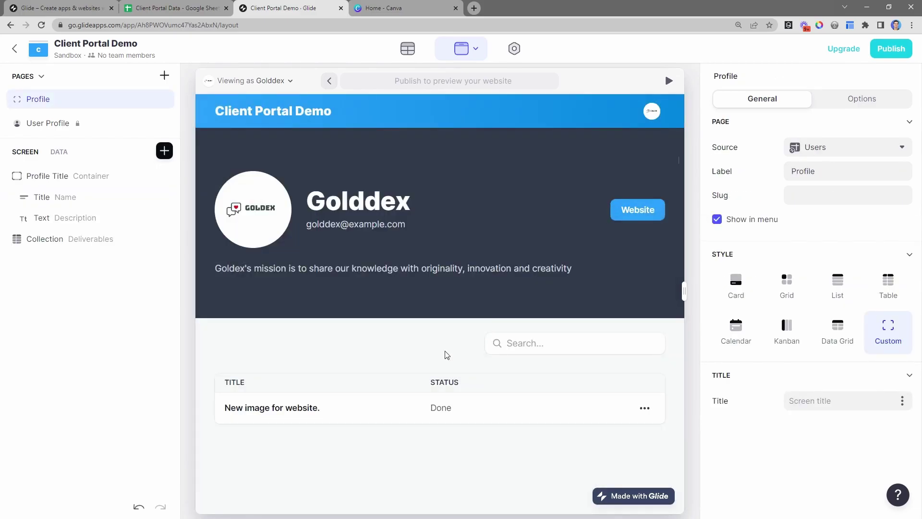
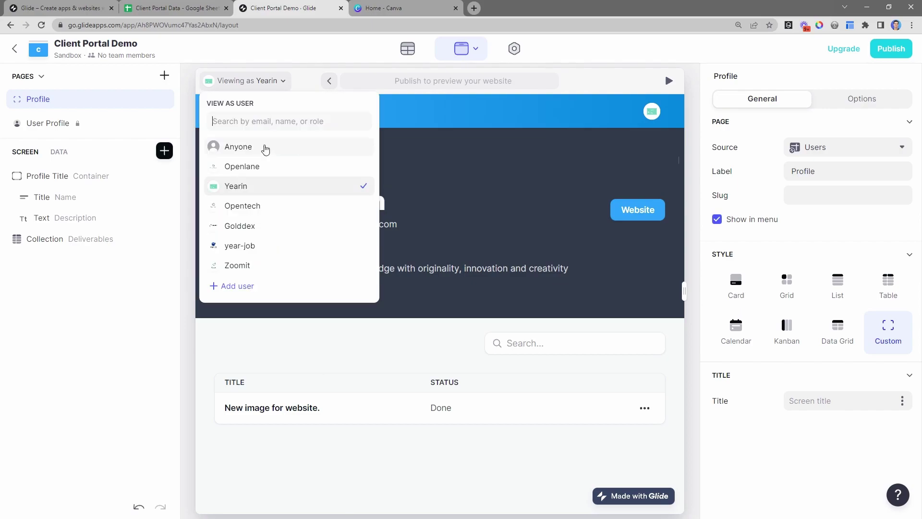
# Preview the portal as Openlane and give the deliverables collection the title "Deliverables"
pyautogui.click(260, 166)
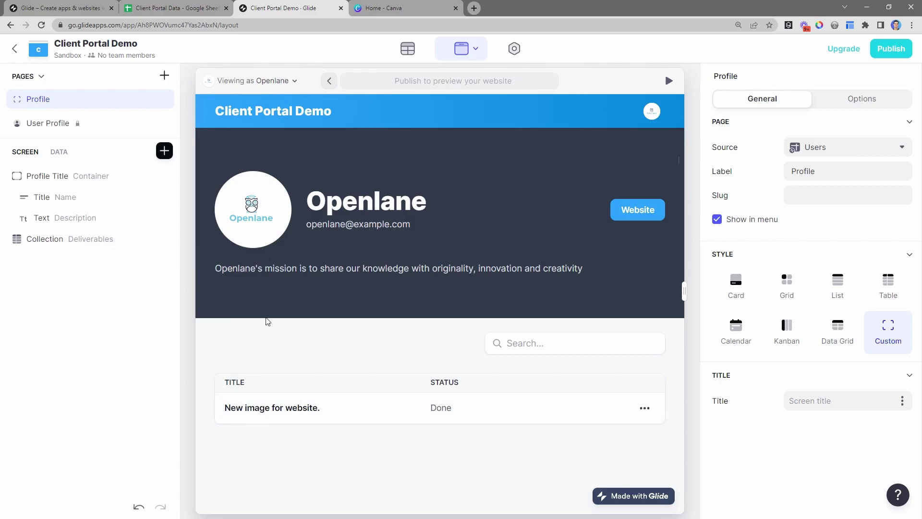
pyautogui.click(59, 239)
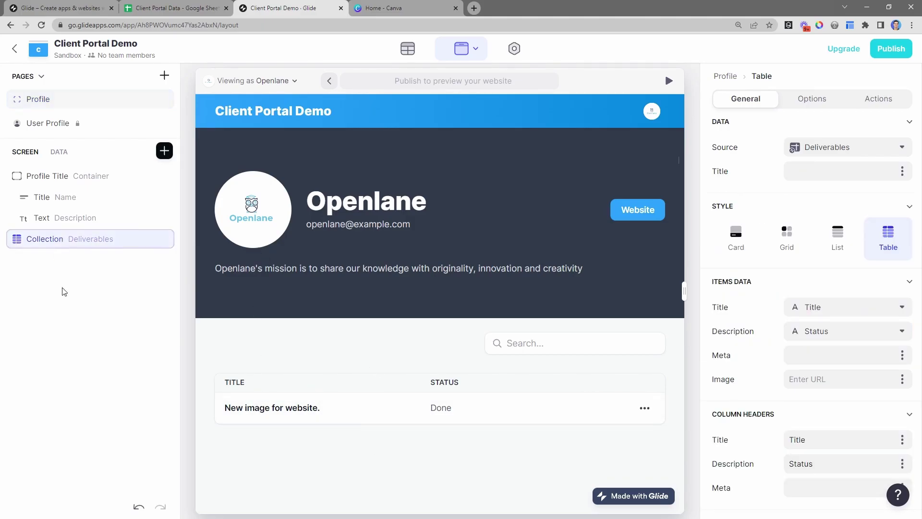
pyautogui.click(859, 173)
pyautogui.write('Del')
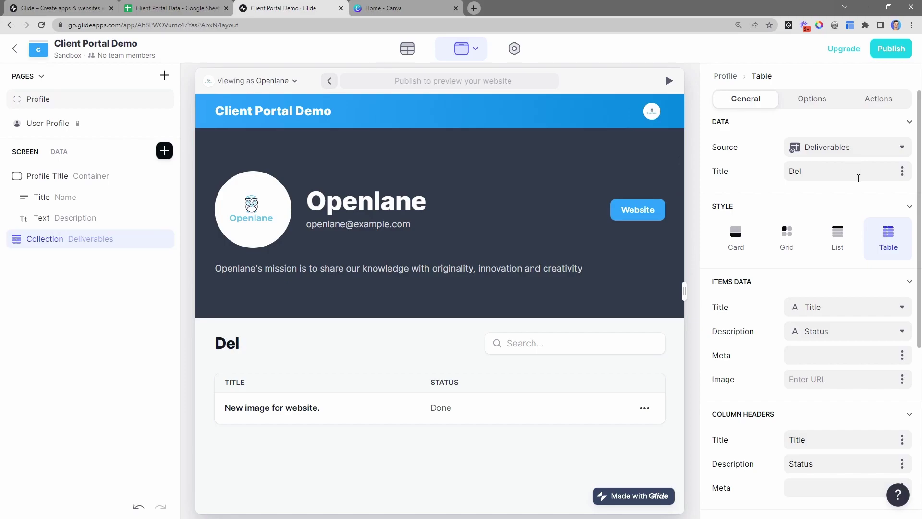
pyautogui.write('iverables')
pyautogui.moveTo(310, 227); pyautogui.dragTo(475, 238)
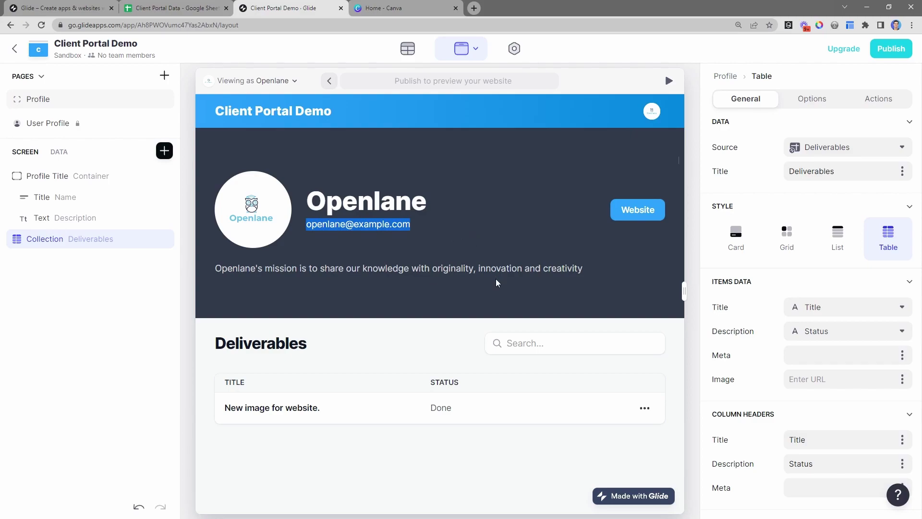
pyautogui.click(307, 289)
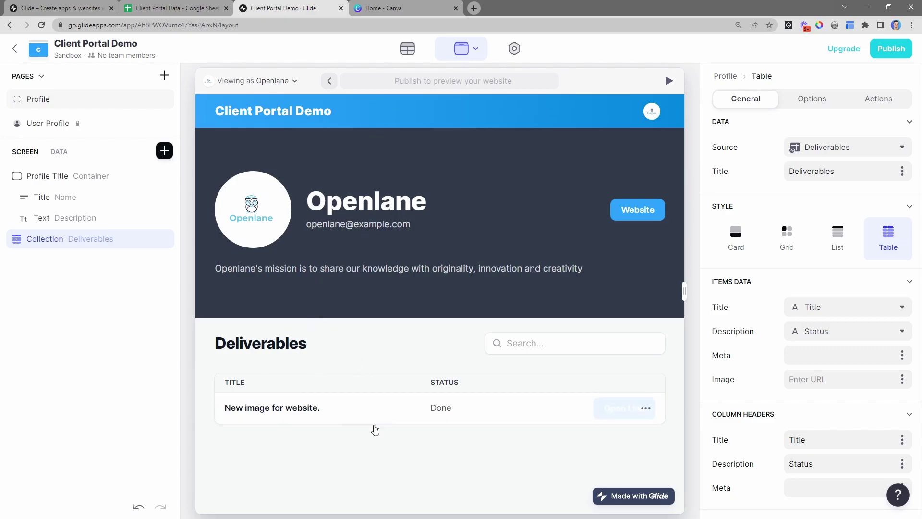
# Examine the Email column of the Users table in the data editor
pyautogui.click(406, 48)
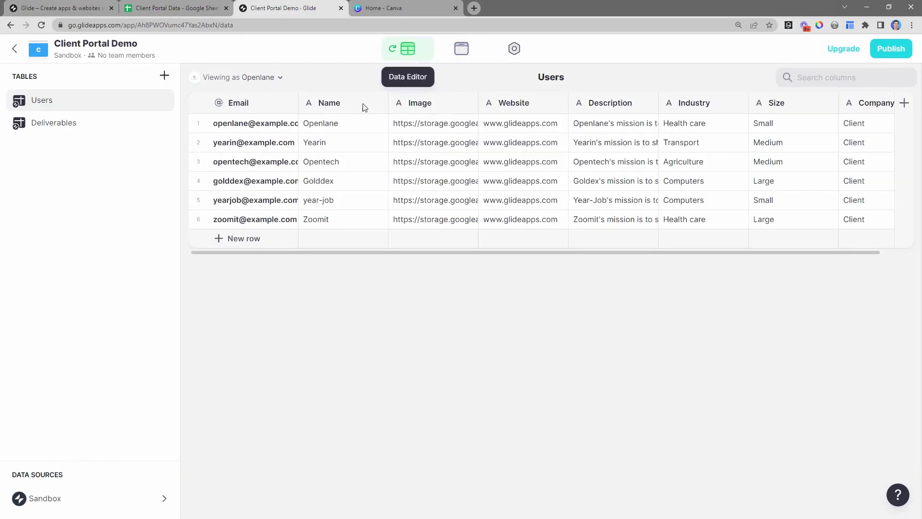
pyautogui.click(79, 124)
pyautogui.click(81, 102)
pyautogui.click(247, 144)
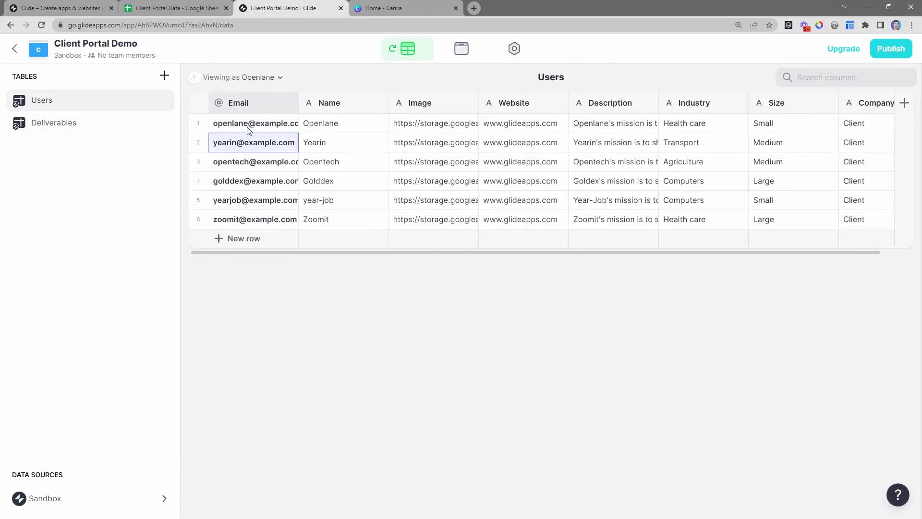
pyautogui.click(244, 123)
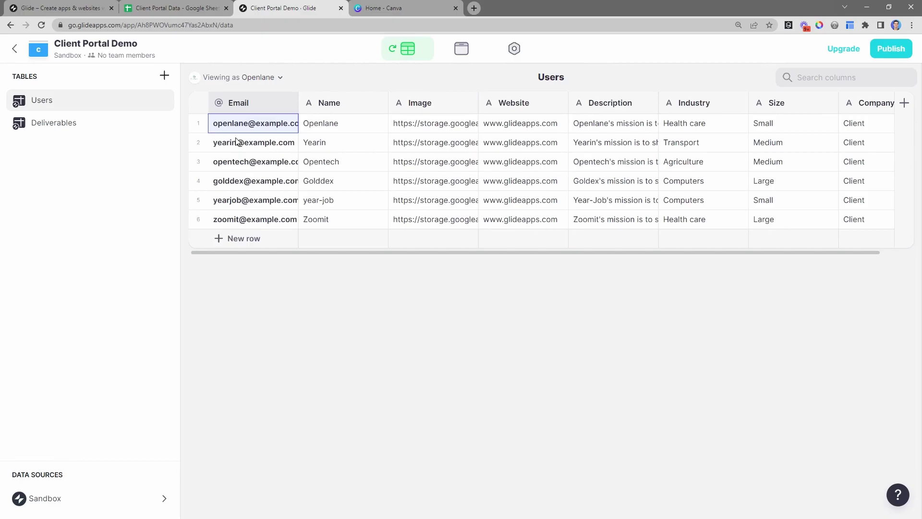
# Add an email-type column named "User Email" beside Title in the Deliverables table
pyautogui.click(69, 127)
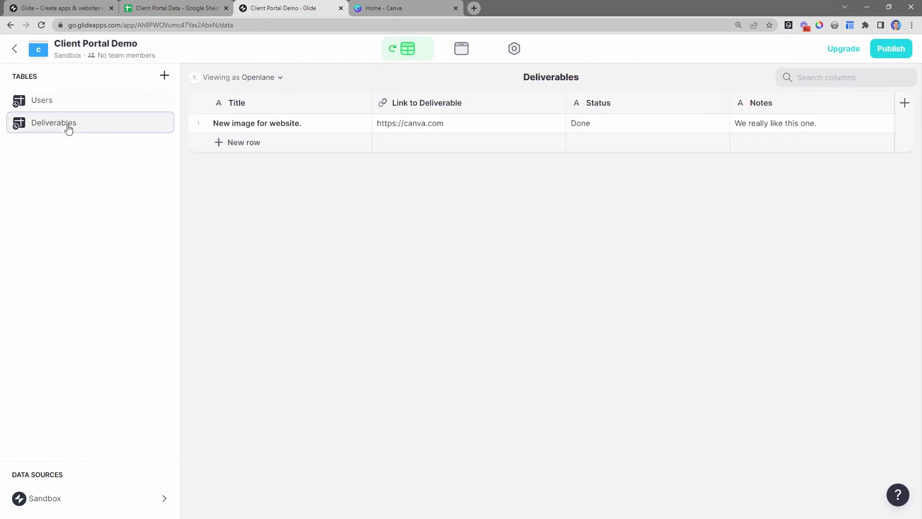
pyautogui.click(361, 103)
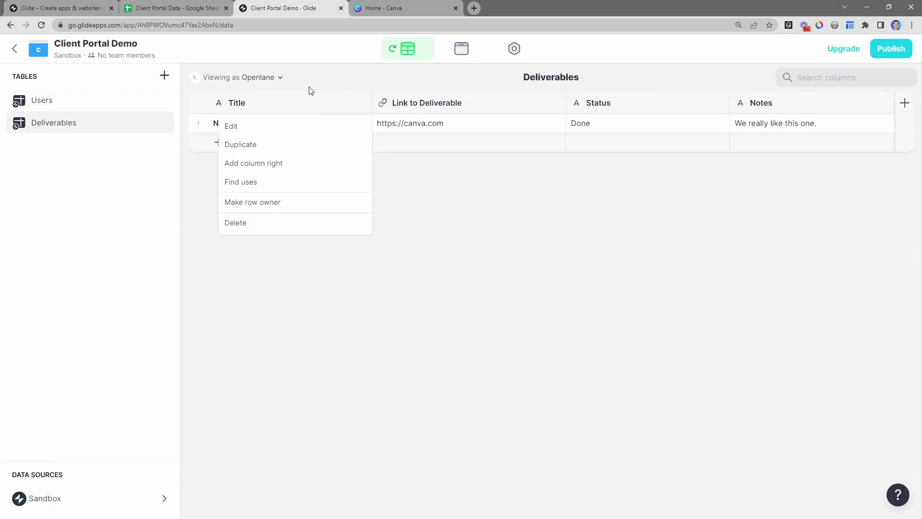
pyautogui.click(275, 163)
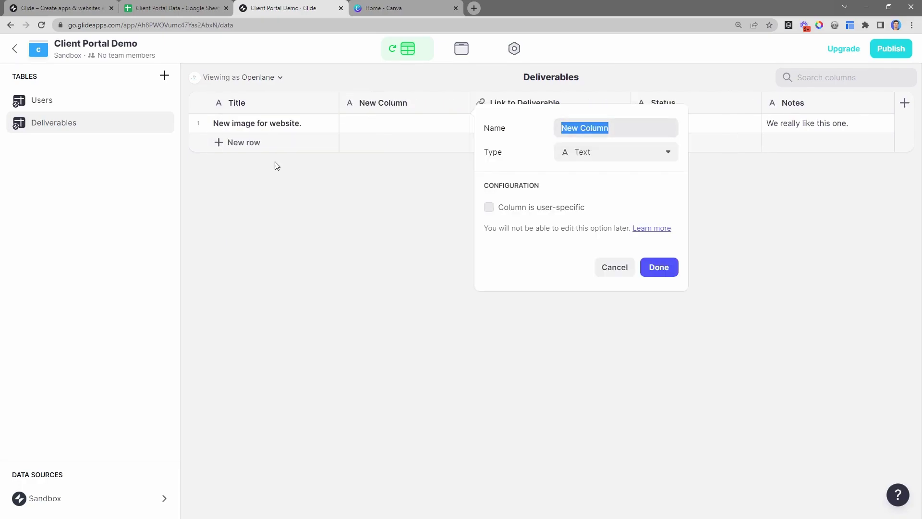
pyautogui.write('User Email')
pyautogui.click(576, 155)
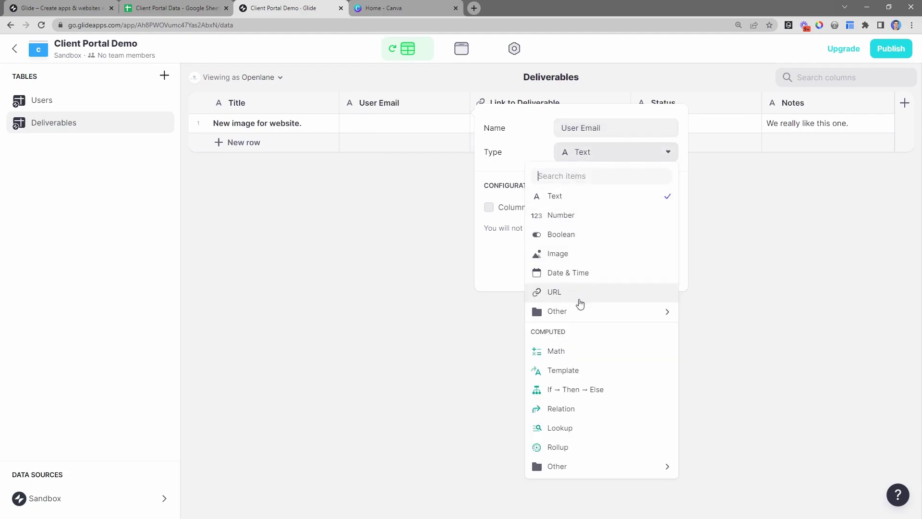
pyautogui.moveTo(580, 311)
pyautogui.click(707, 351)
pyautogui.click(659, 266)
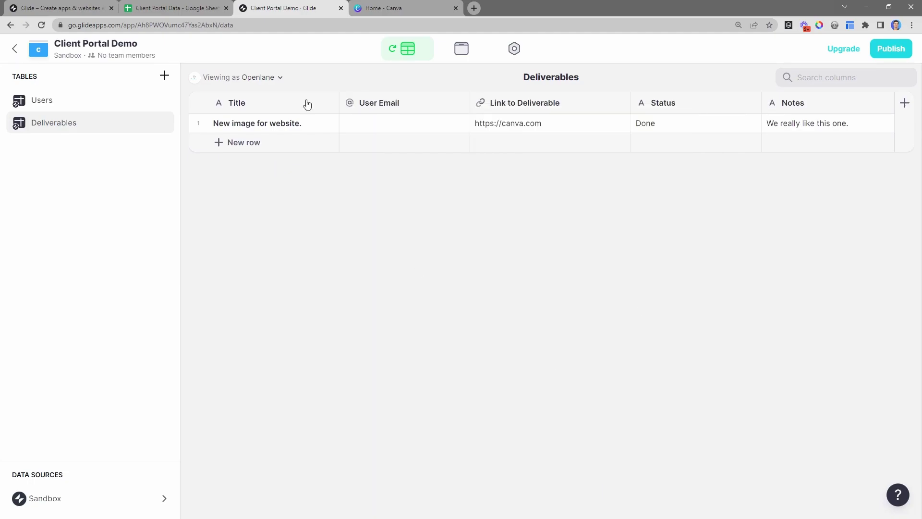
pyautogui.click(370, 102)
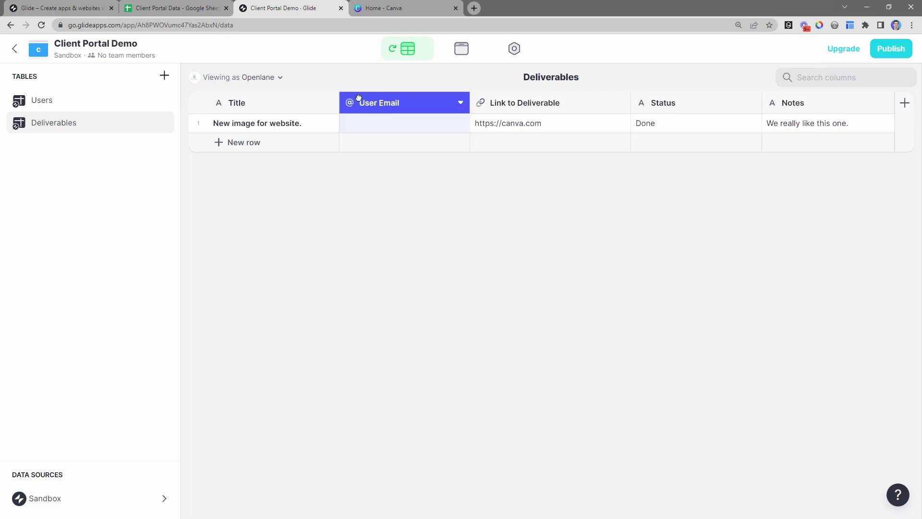
pyautogui.click(245, 125)
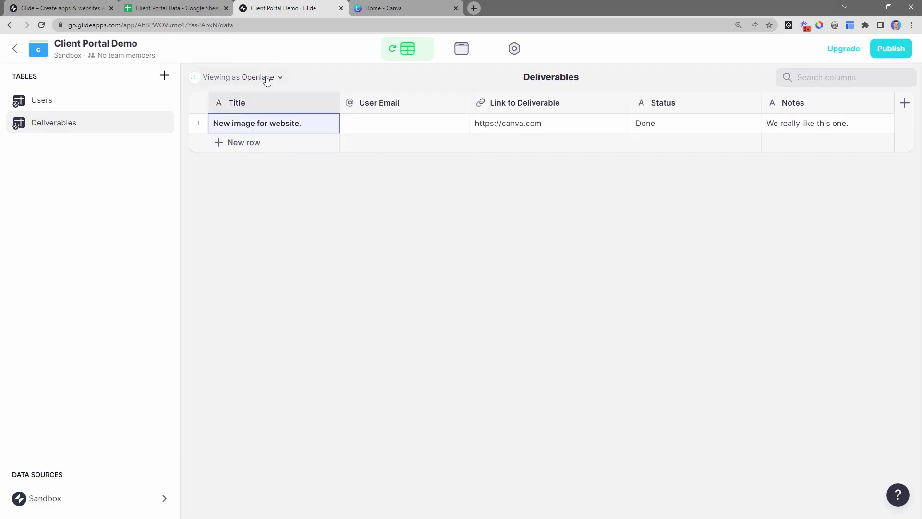
pyautogui.click(375, 130)
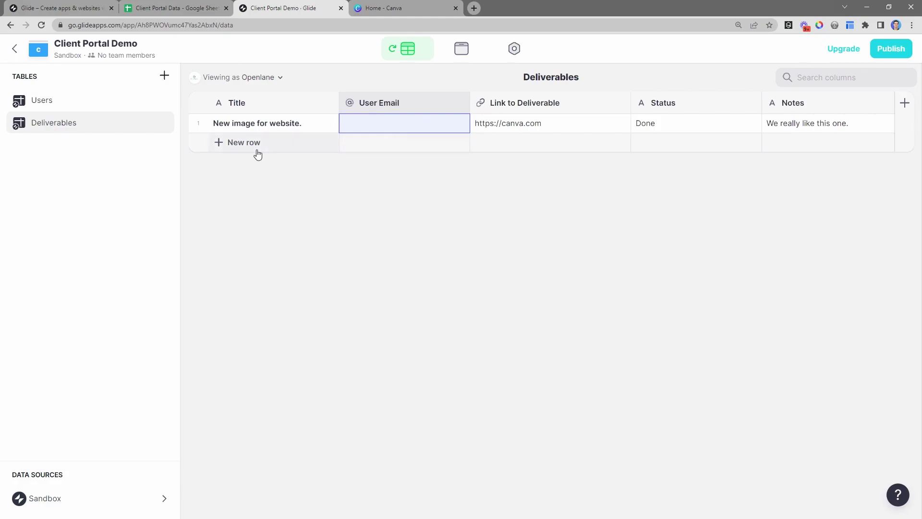
pyautogui.click(70, 107)
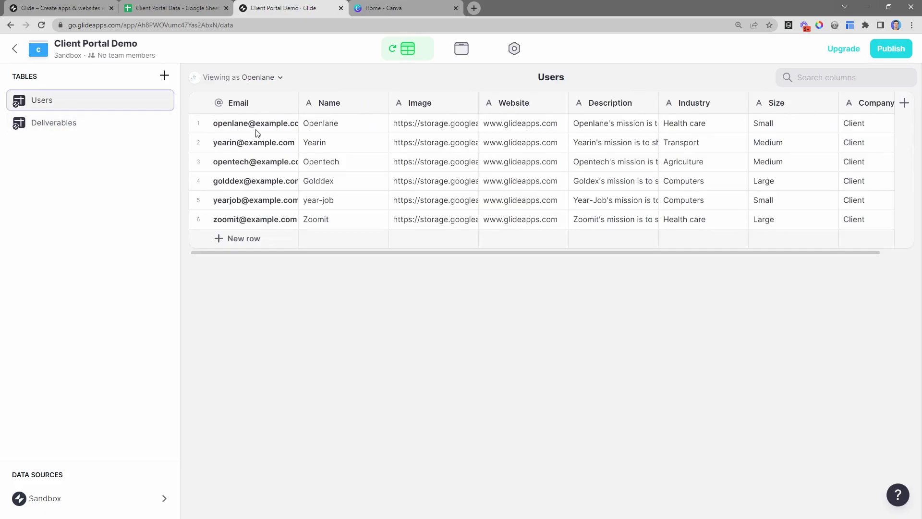
pyautogui.click(239, 126)
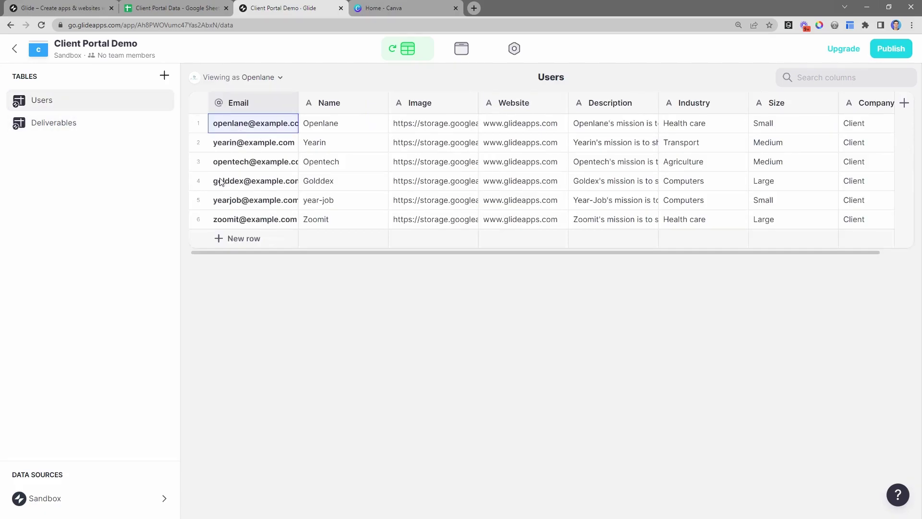
pyautogui.click(107, 131)
pyautogui.click(426, 125)
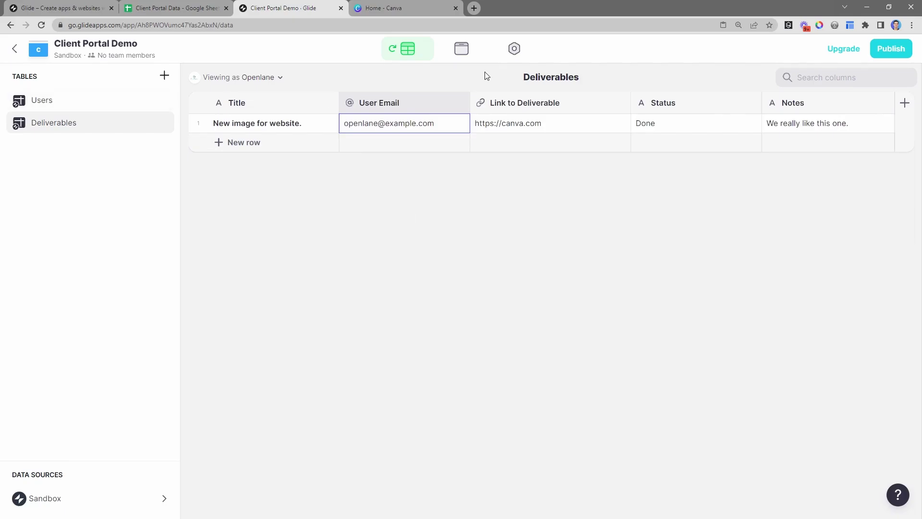
# Preview the Profile page as Yearin and as Opentech to check which deliverables each client sees
pyautogui.click(462, 60)
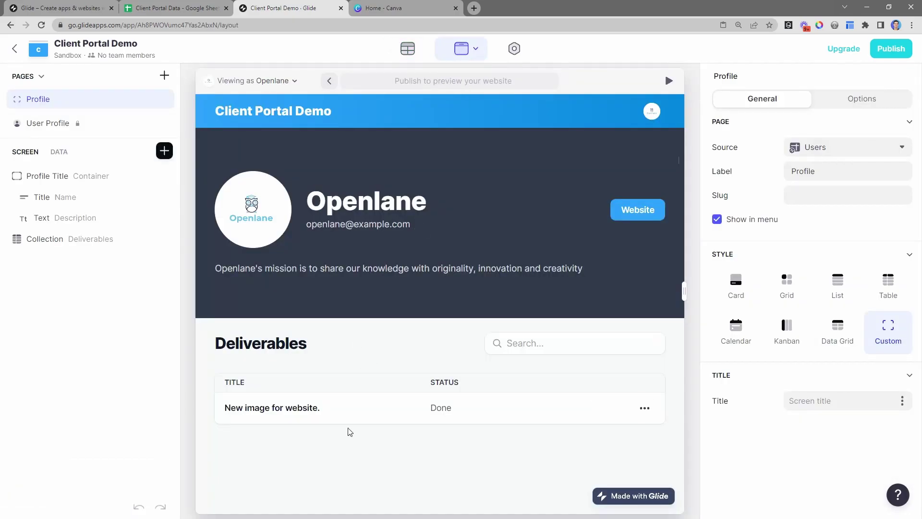
pyautogui.click(272, 81)
pyautogui.click(281, 186)
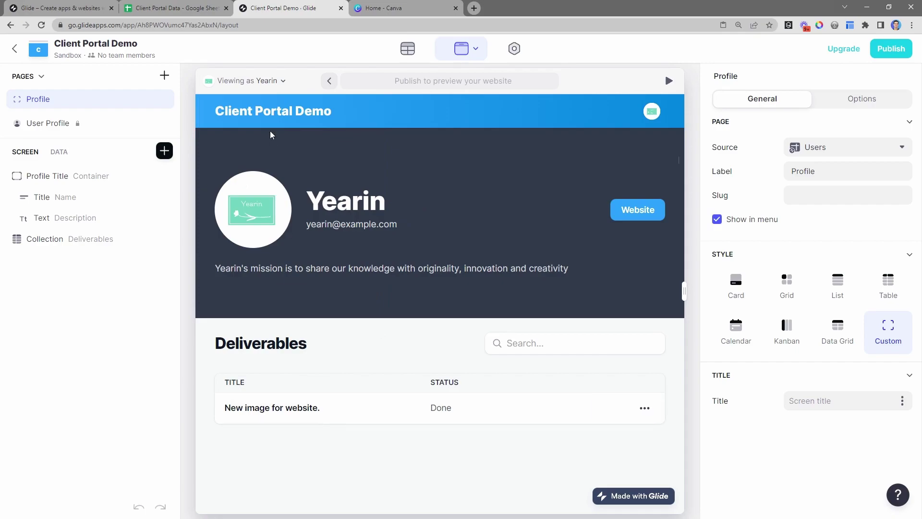
pyautogui.click(270, 83)
pyautogui.click(272, 206)
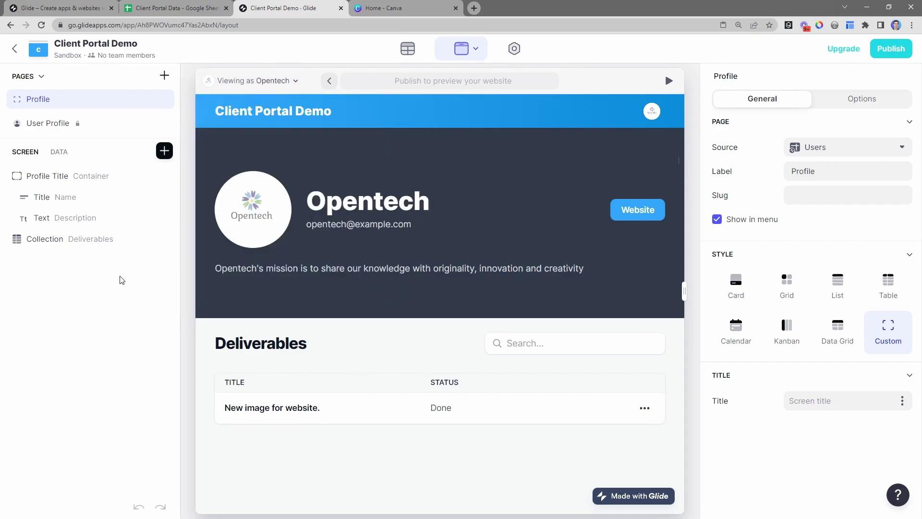
# Filter the Deliverables collection on the Profile page so that User Email is signed-in user
pyautogui.click(72, 248)
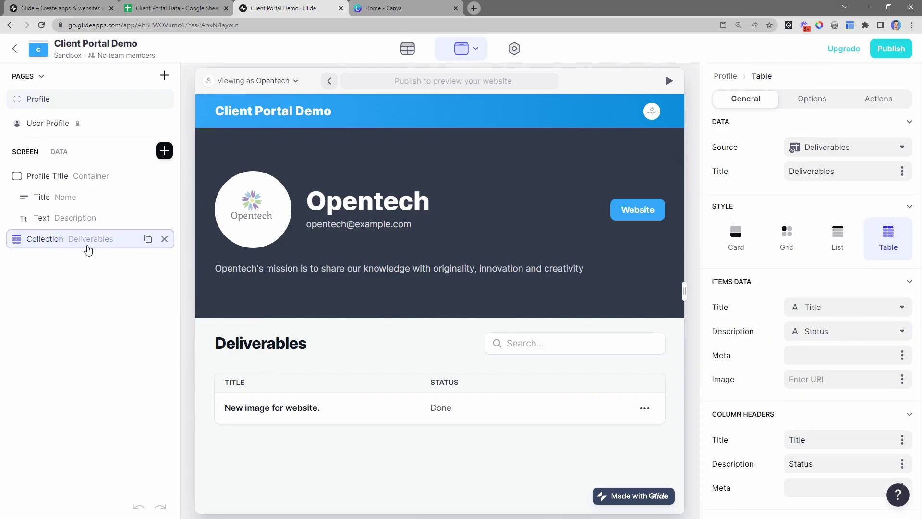
pyautogui.click(811, 101)
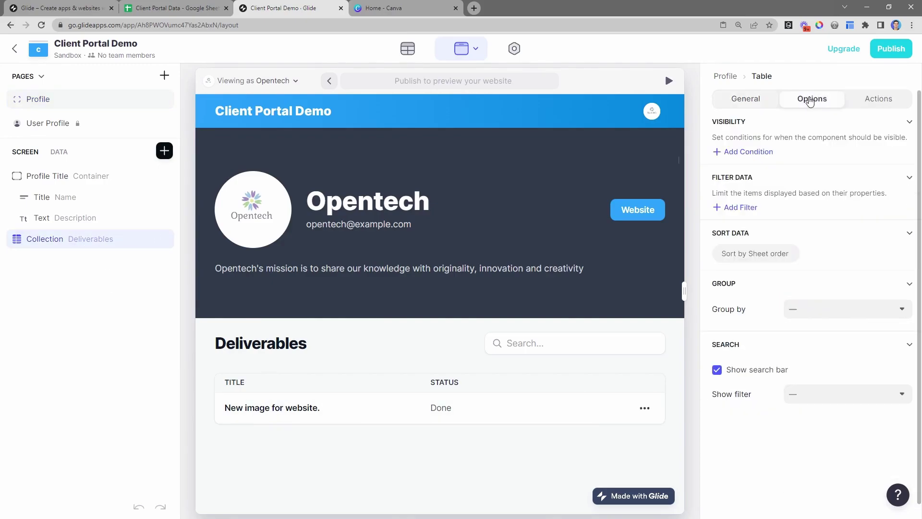
pyautogui.moveTo(391, 404)
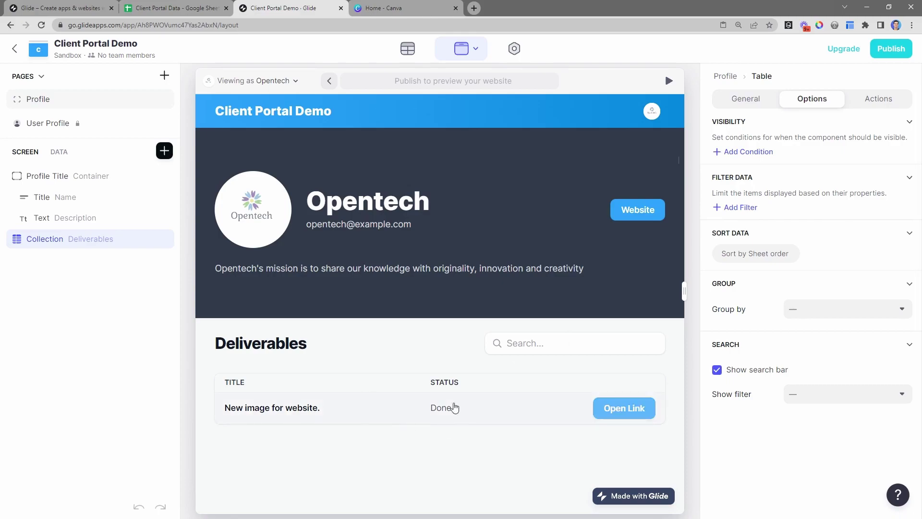
pyautogui.click(738, 208)
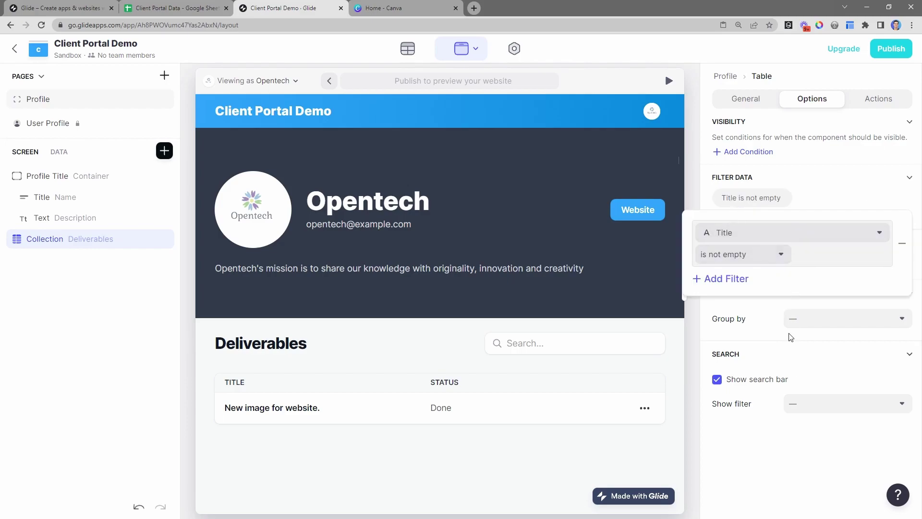
pyautogui.click(751, 232)
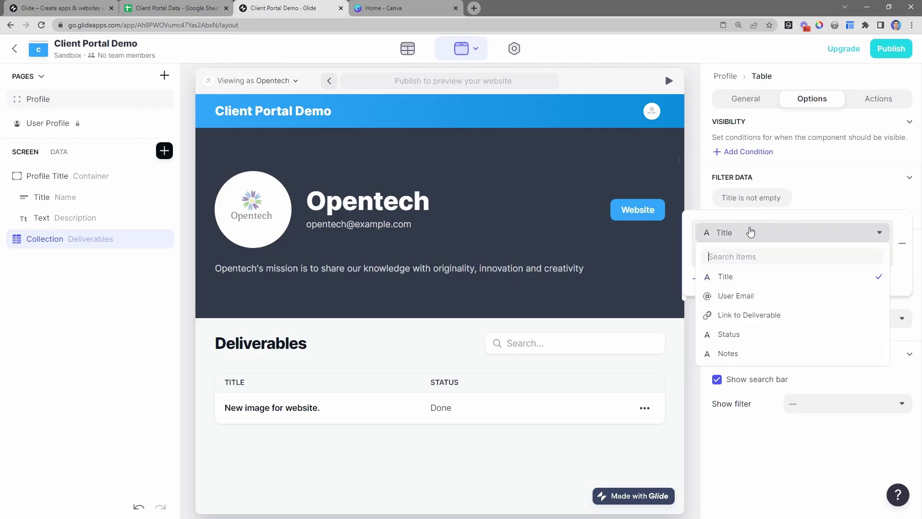
pyautogui.click(746, 302)
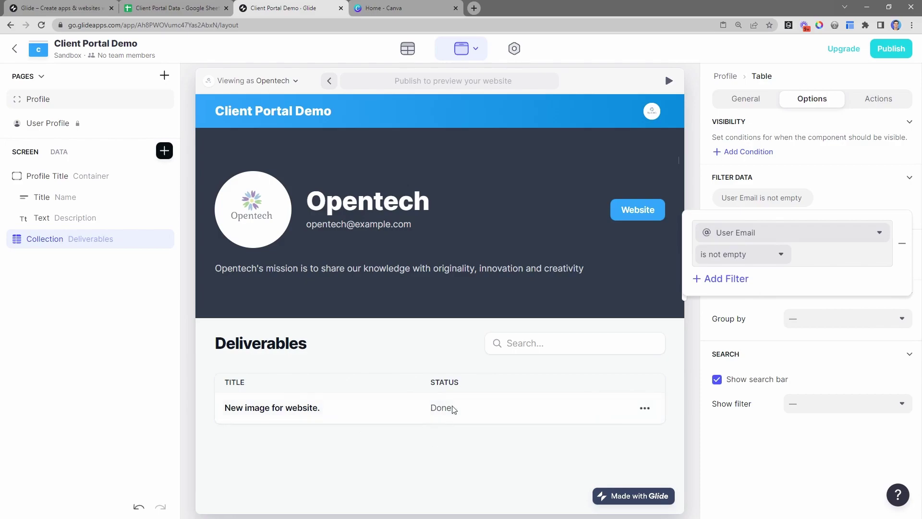
pyautogui.click(748, 253)
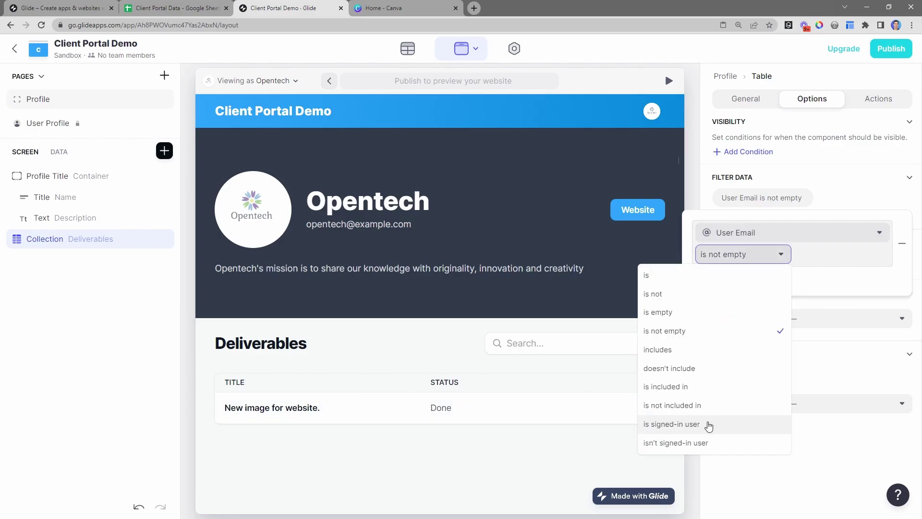
pyautogui.click(708, 424)
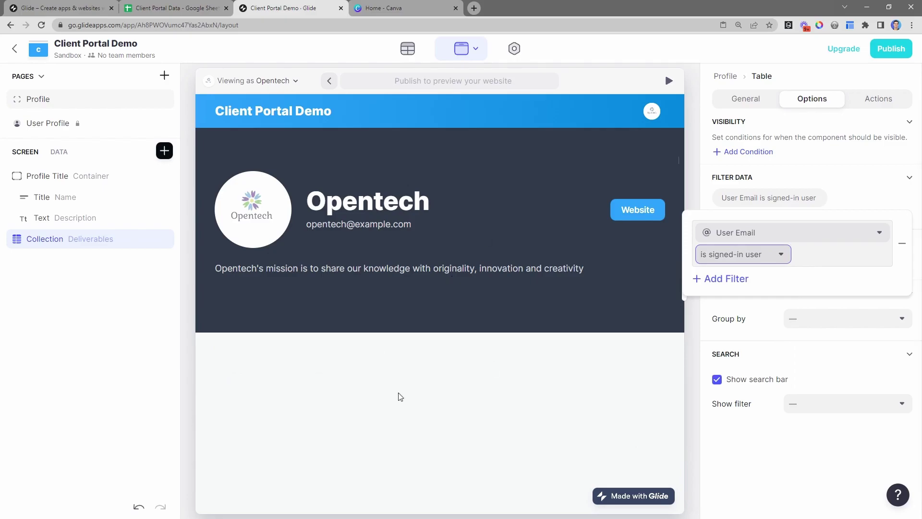
# Preview the filtered Profile page as Openlane and examine its name, email and deliverables
pyautogui.click(409, 47)
pyautogui.click(461, 48)
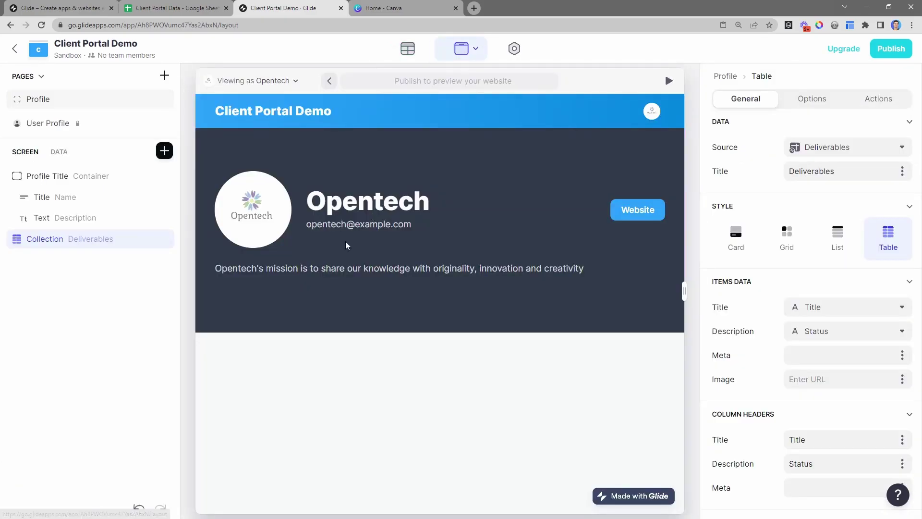
pyautogui.click(284, 80)
pyautogui.click(262, 168)
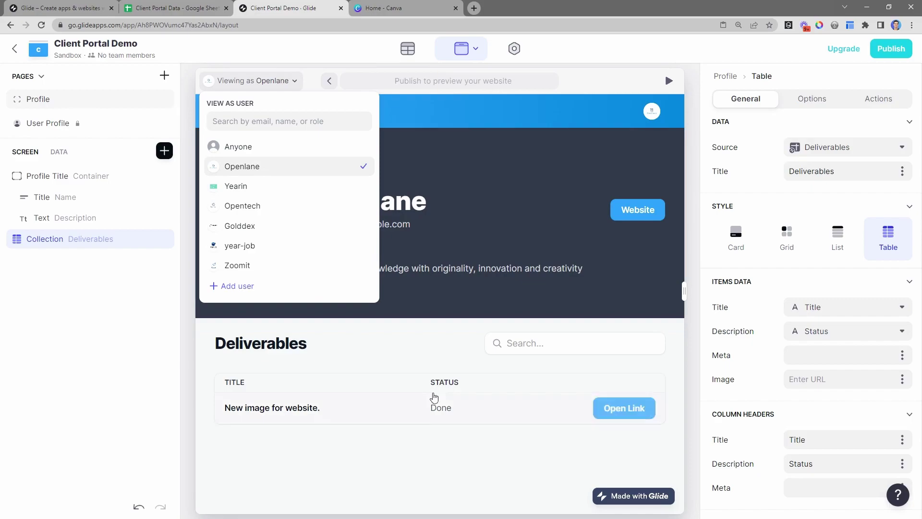
pyautogui.click(373, 338)
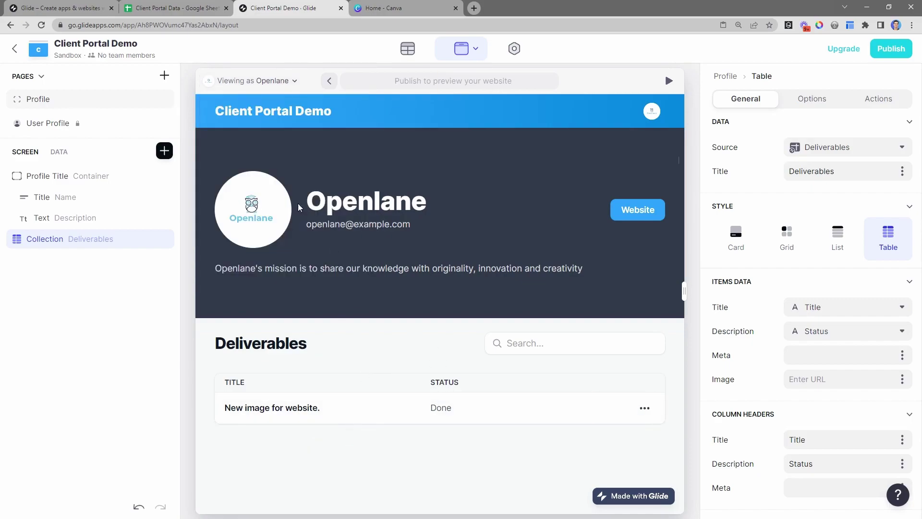
pyautogui.moveTo(305, 240); pyautogui.dragTo(413, 235)
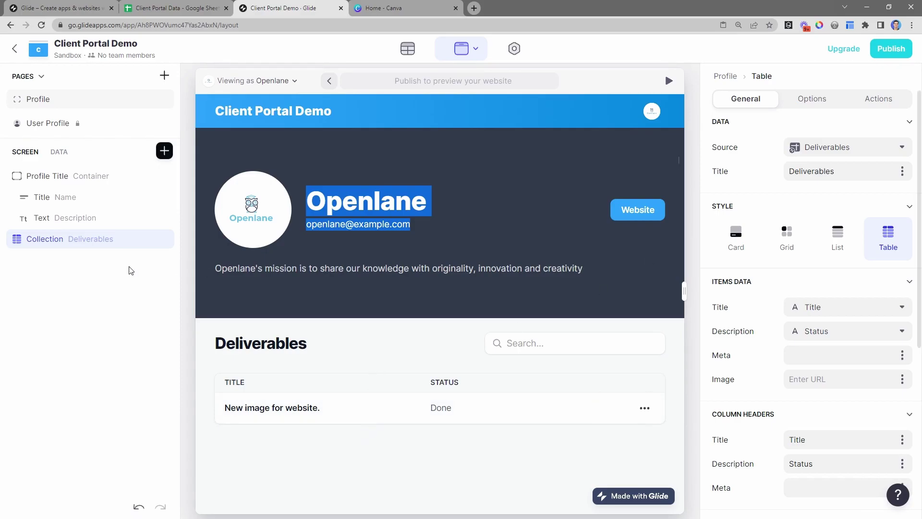
# Change the Deliverables collection filter so that User Email is the Email value from the Screen
pyautogui.click(36, 238)
pyautogui.click(819, 100)
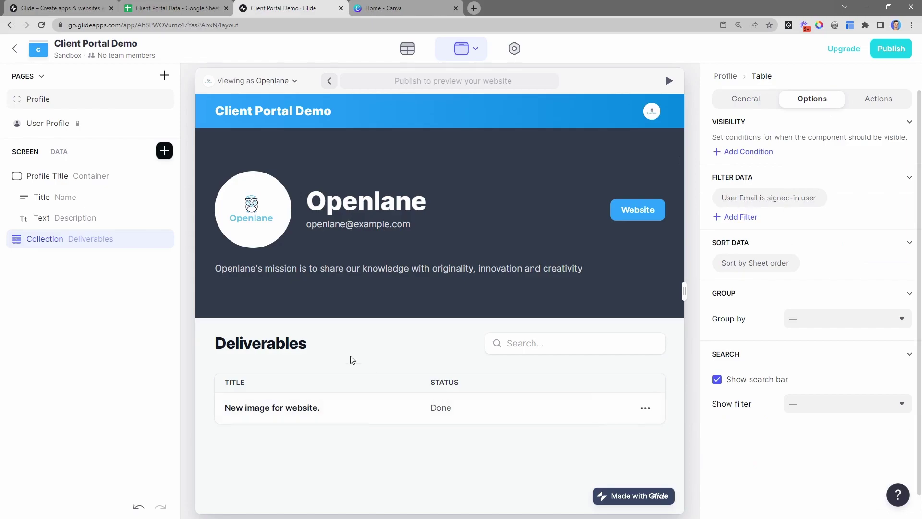
pyautogui.click(752, 199)
pyautogui.click(744, 254)
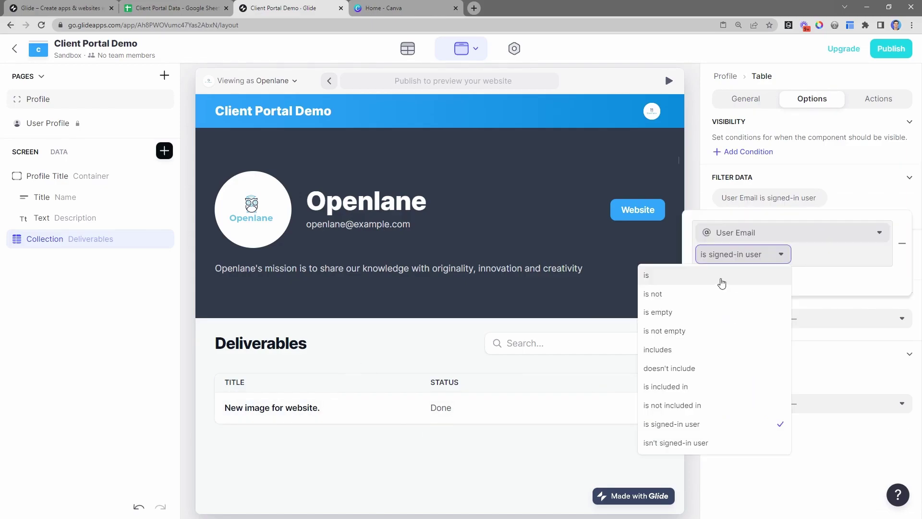
pyautogui.click(721, 278)
pyautogui.click(879, 254)
pyautogui.moveTo(771, 346)
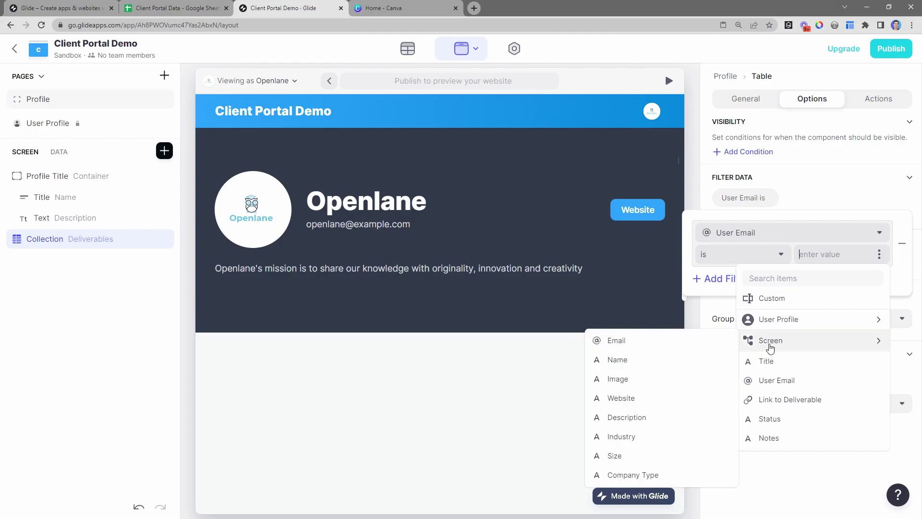
pyautogui.click(673, 344)
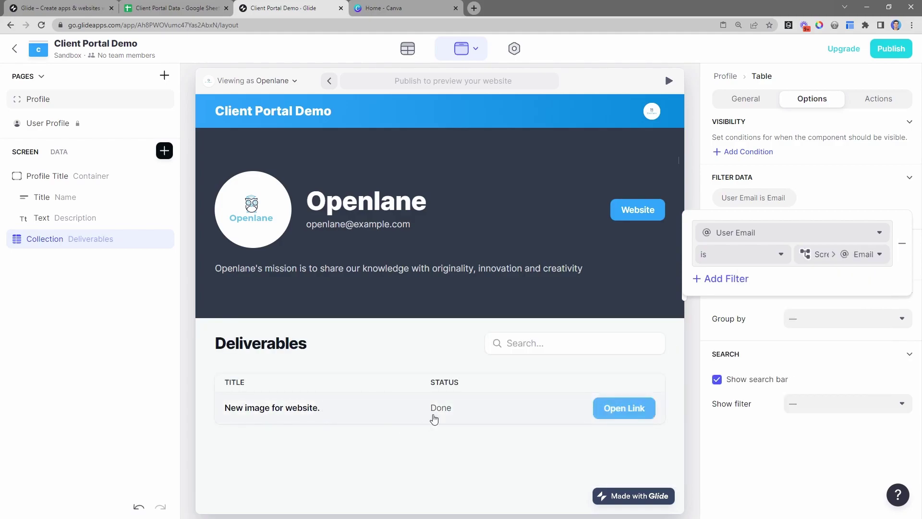
# Check the new filter by viewing the Profile page as Yearin, Opentech and again as Openlane
pyautogui.moveTo(307, 226); pyautogui.dragTo(422, 236)
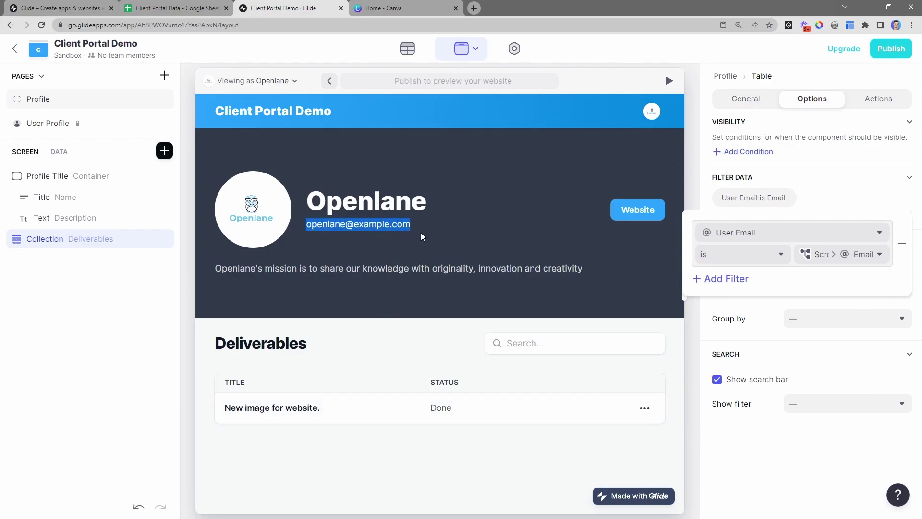
pyautogui.click(253, 80)
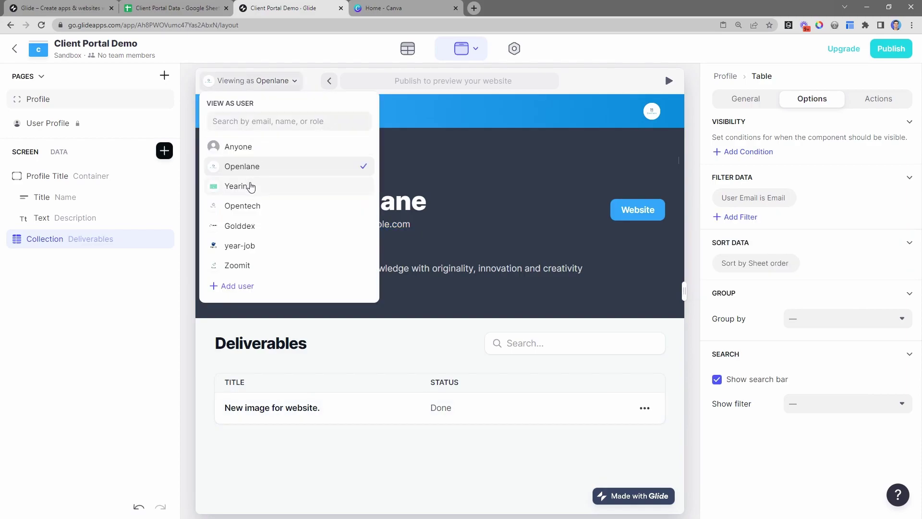
pyautogui.click(251, 186)
pyautogui.click(254, 80)
pyautogui.click(243, 205)
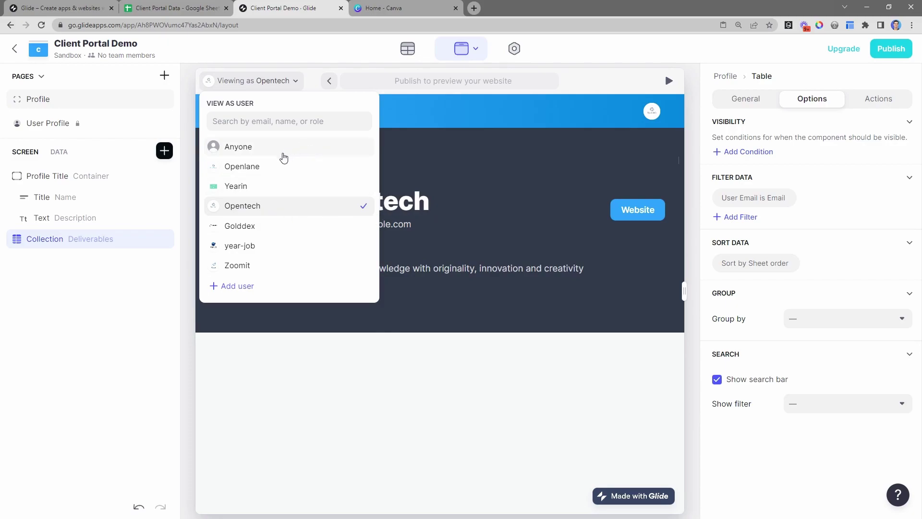
pyautogui.click(243, 166)
pyautogui.moveTo(428, 209); pyautogui.dragTo(303, 221)
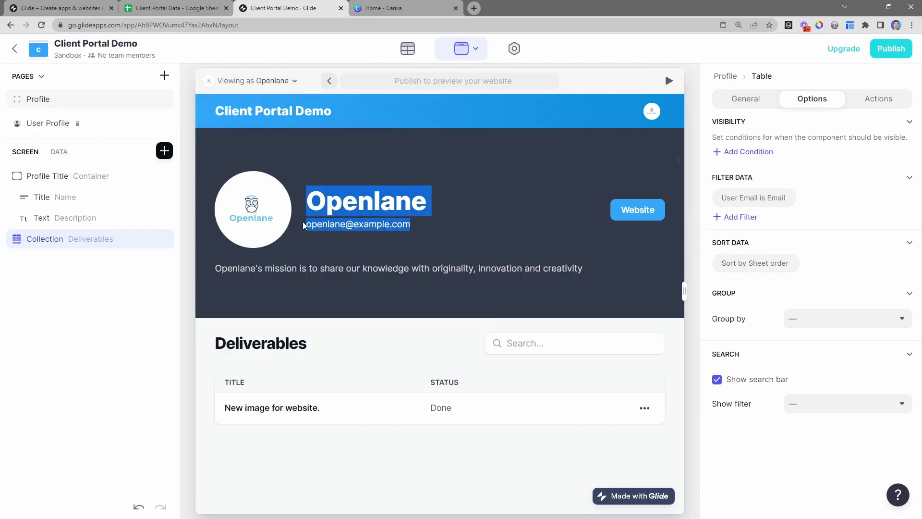
pyautogui.click(331, 260)
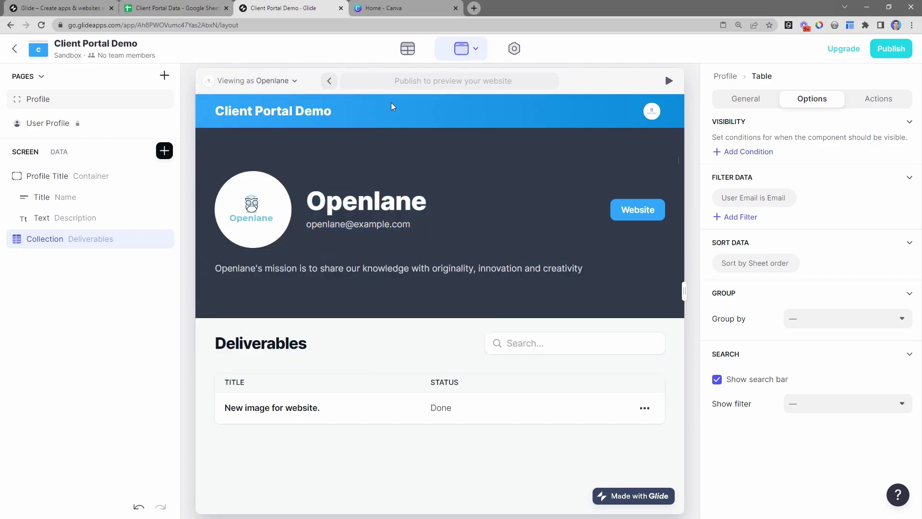
# Add a Relation column to the Users table that matches Email with User Email in Deliverables, allowing multiple matches
pyautogui.click(414, 54)
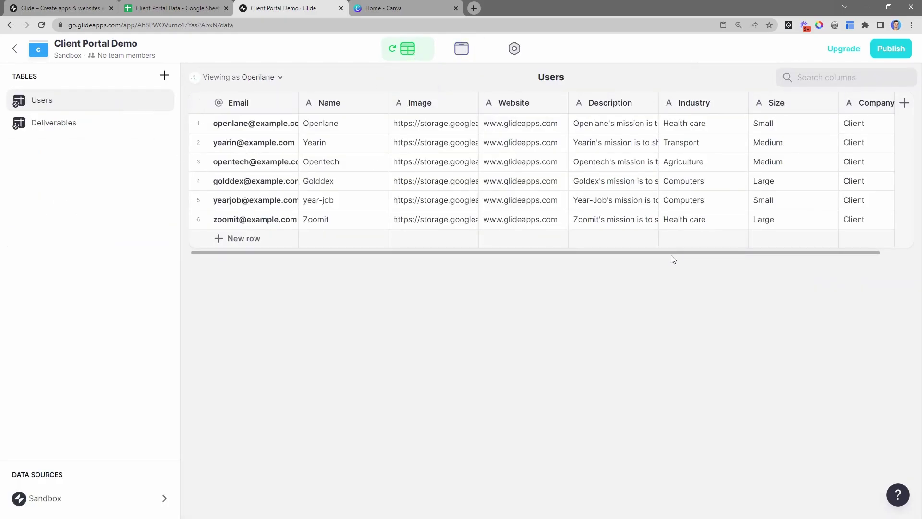
pyautogui.hscroll(1, 670, 255)
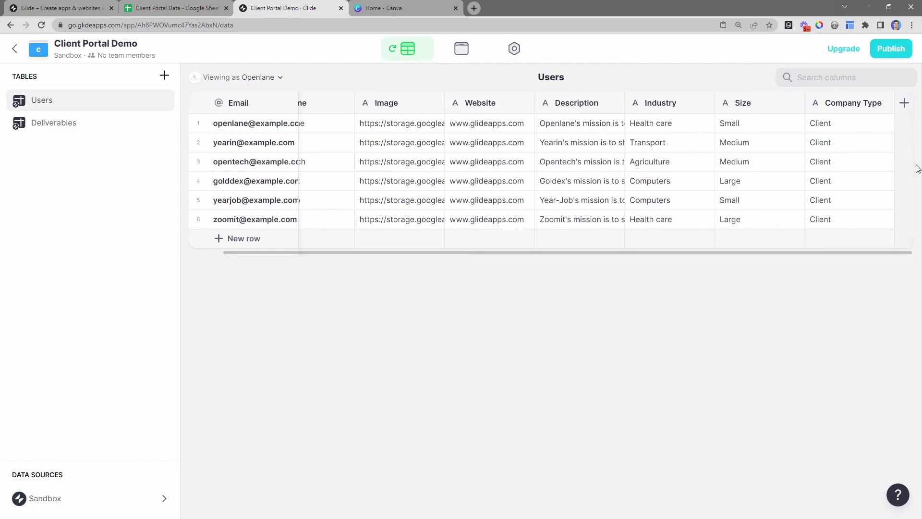
pyautogui.click(904, 104)
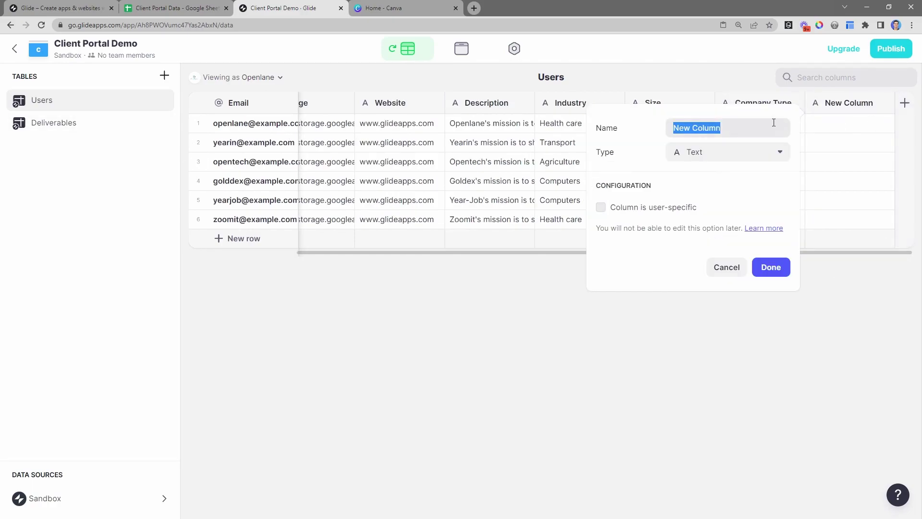
pyautogui.click(706, 159)
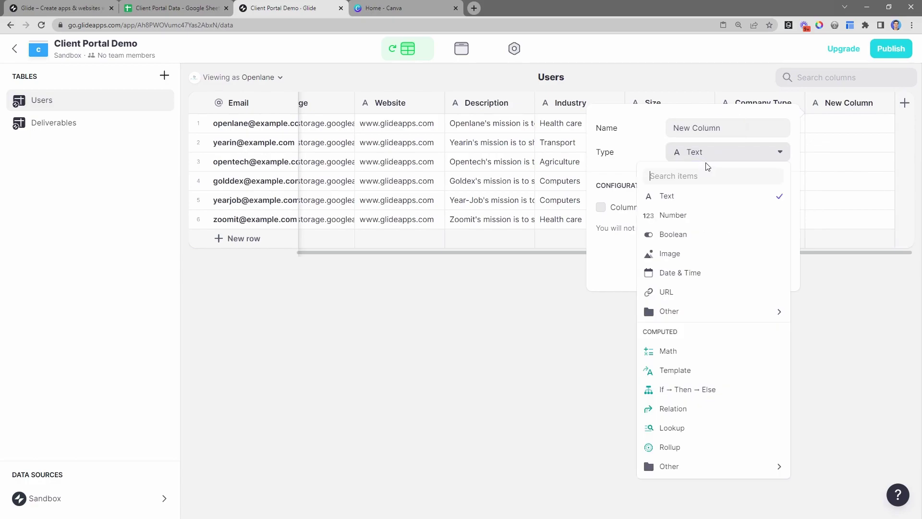
pyautogui.click(691, 409)
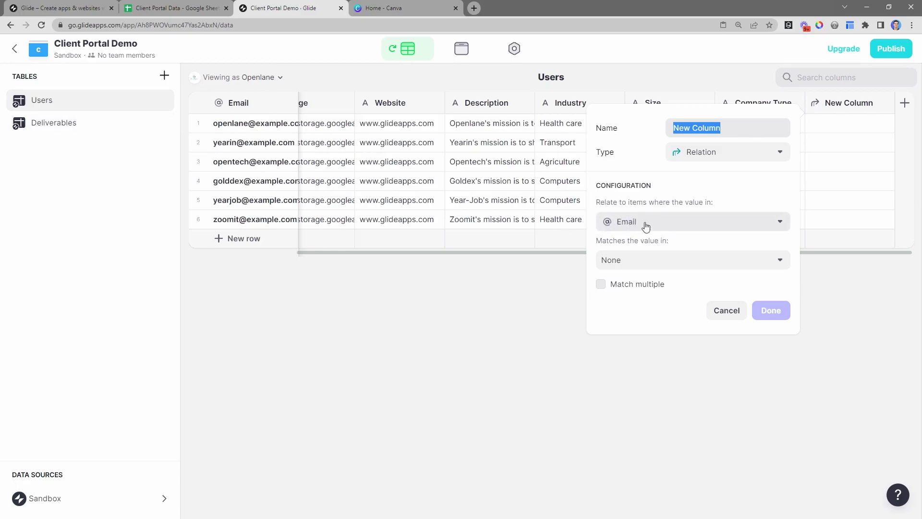
pyautogui.click(627, 261)
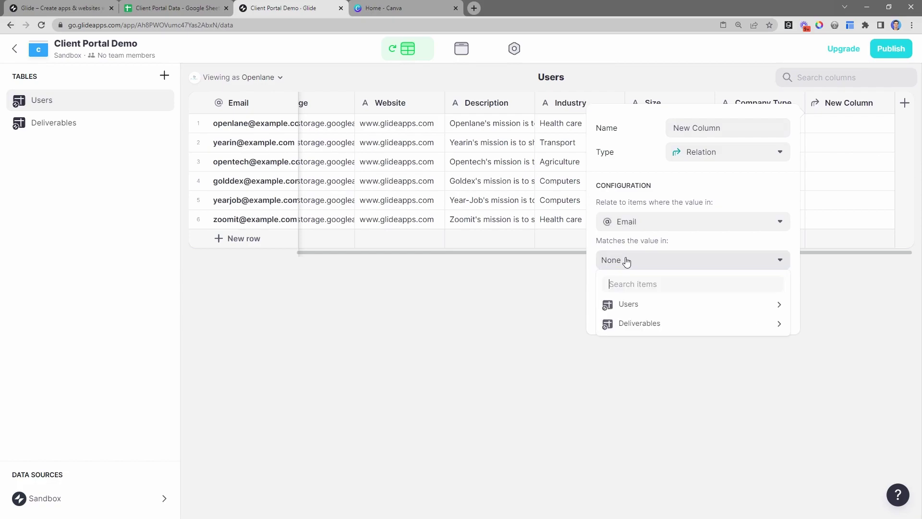
pyautogui.moveTo(665, 329)
pyautogui.click(531, 342)
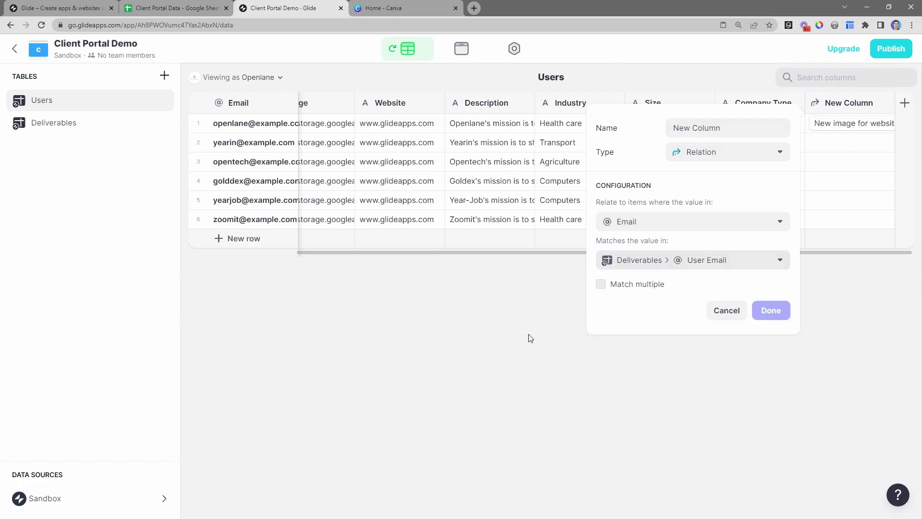
pyautogui.click(638, 287)
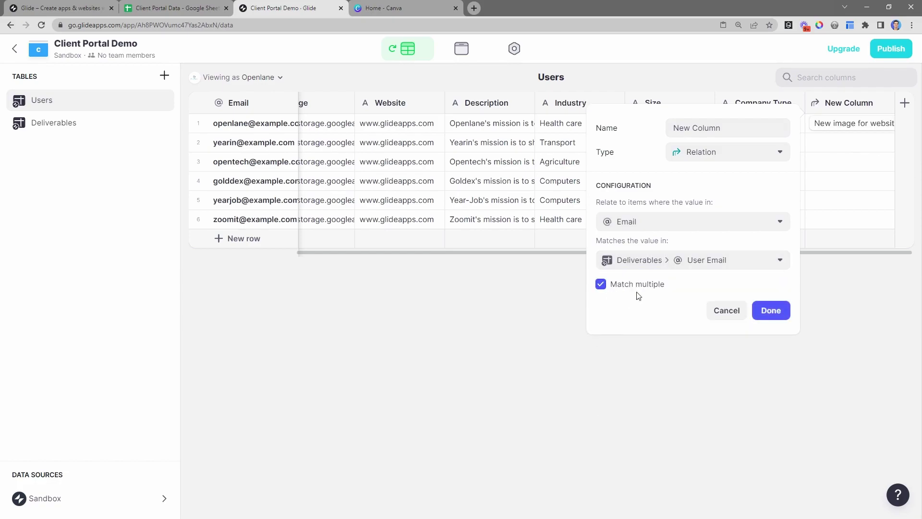
# Name the new relation column Deliverables, save it, and check its matches for each row of the Users table
pyautogui.tripleClick(758, 128)
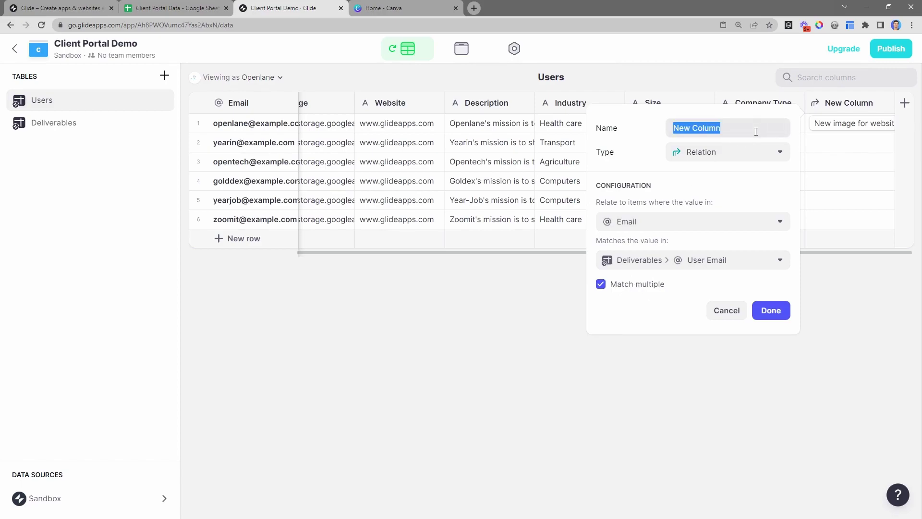
pyautogui.write('Deleverables')
pyautogui.press('Delete')
pyautogui.write('i')
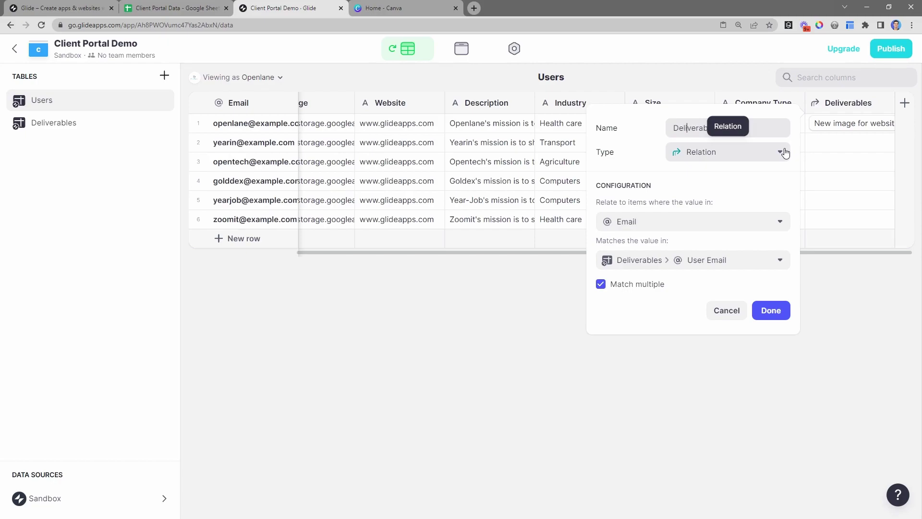
pyautogui.click(785, 311)
pyautogui.hscroll(1, 817, 252)
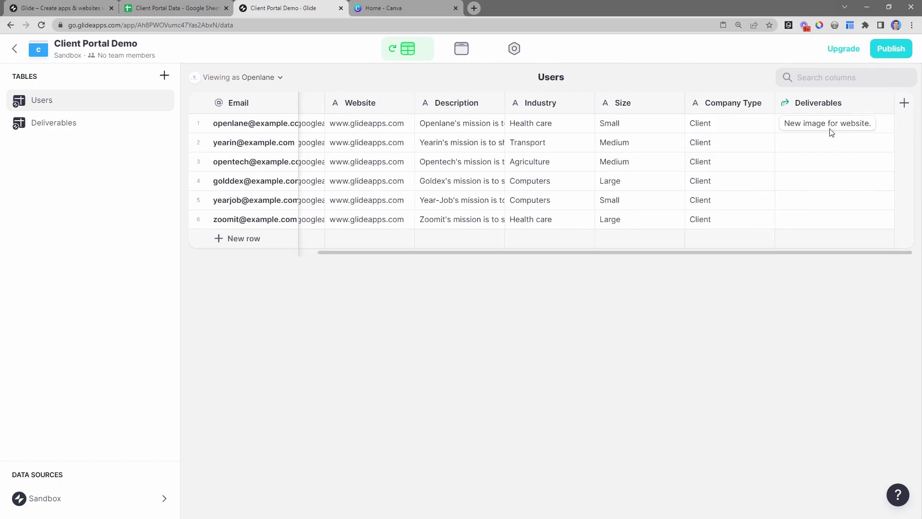
pyautogui.click(864, 132)
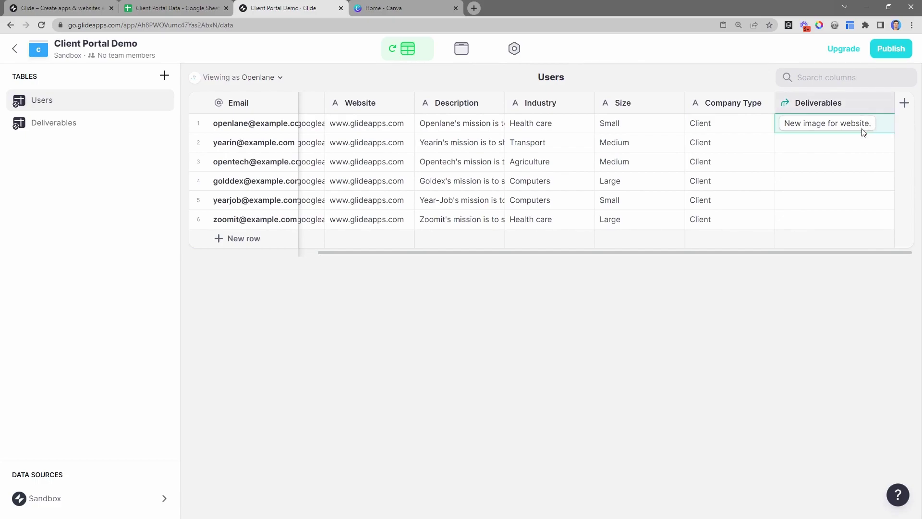
pyautogui.moveTo(835, 148); pyautogui.dragTo(829, 224)
pyautogui.click(818, 102)
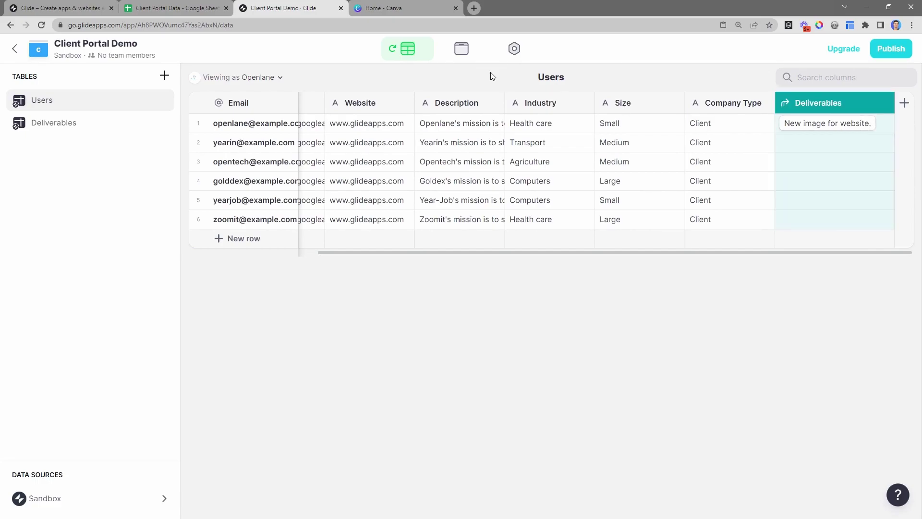
# Set the source of the Profile page's Deliverables collection to the Deliverables relation
pyautogui.click(456, 51)
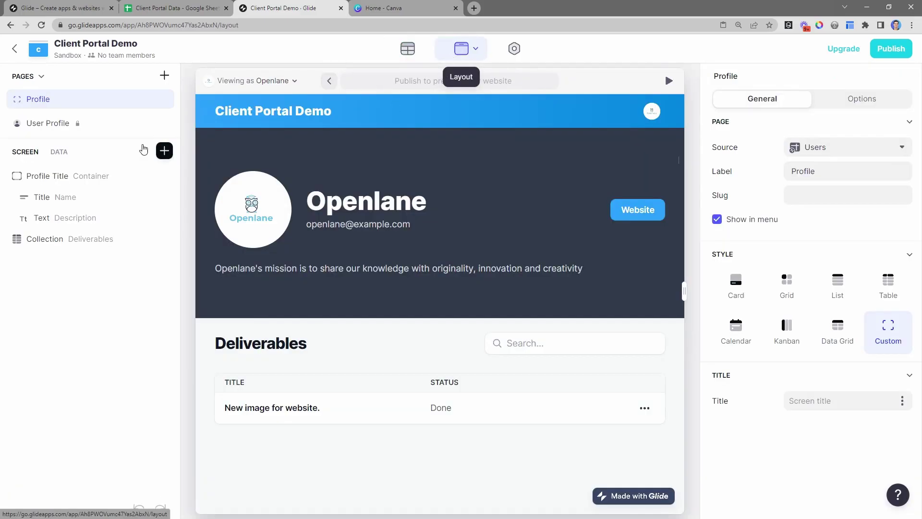
pyautogui.click(53, 244)
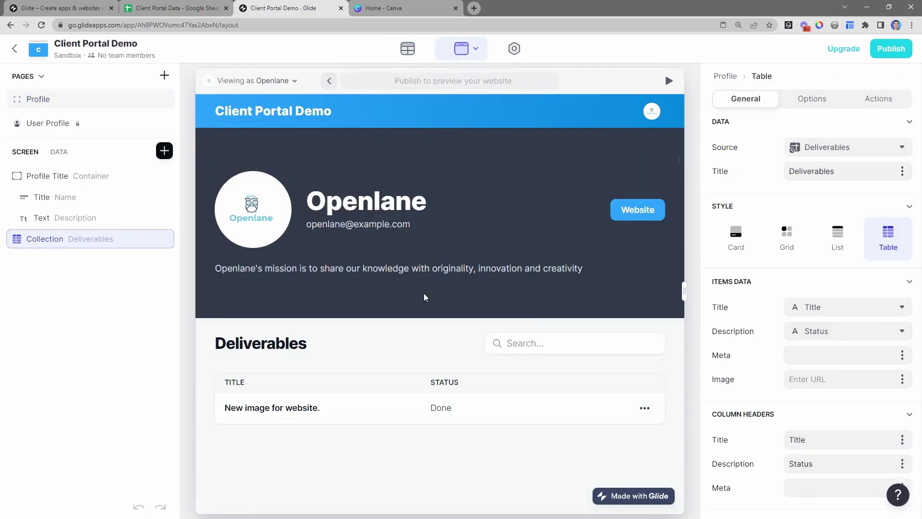
pyautogui.click(811, 148)
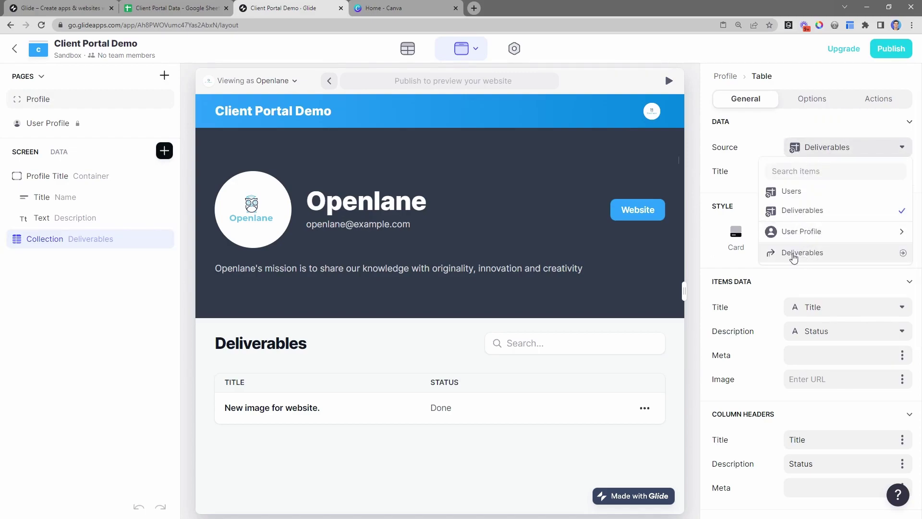
pyautogui.click(808, 258)
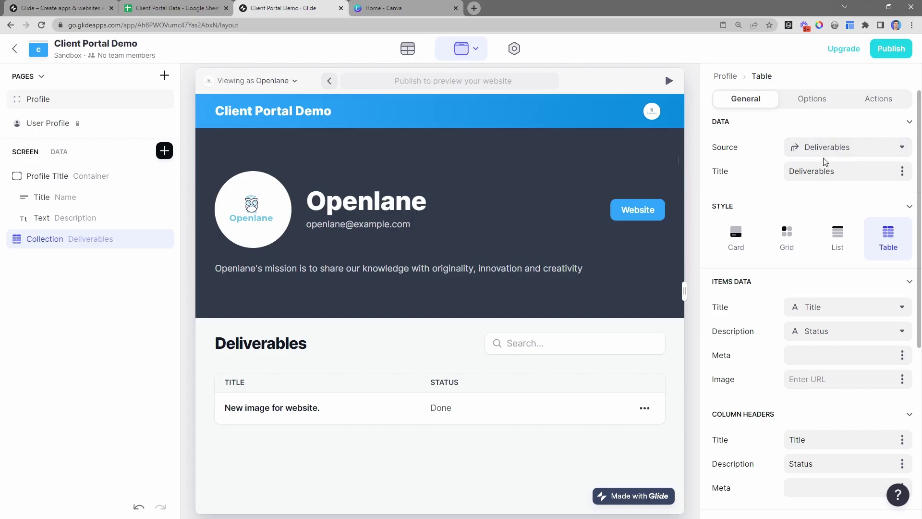
# Inspect the Deliverables relation column and its configuration in the Profile screen's data
pyautogui.click(60, 154)
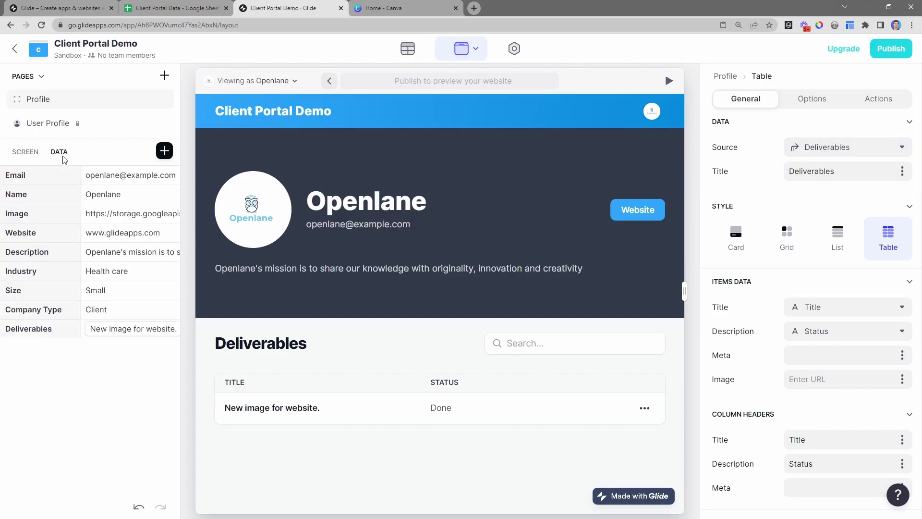
pyautogui.click(52, 332)
pyautogui.click(140, 326)
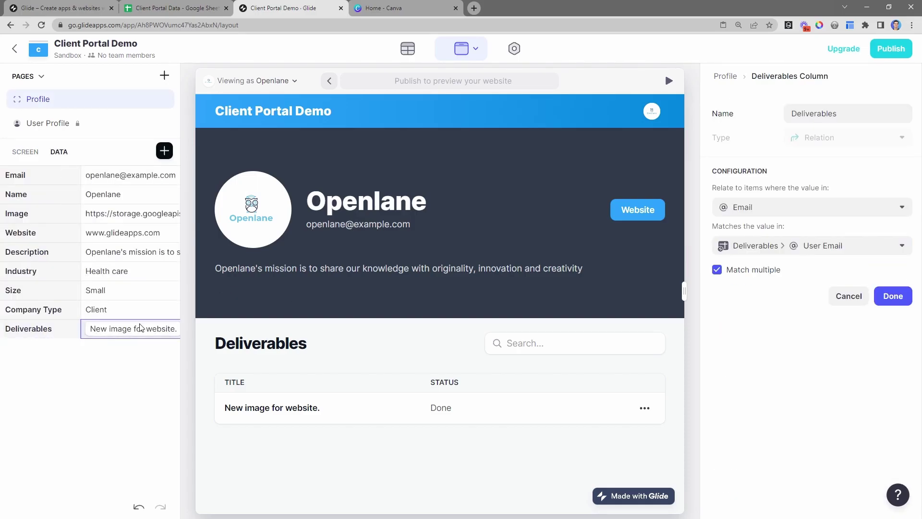
# Preview the relation-based Profile page as Yearin, Opentech and Openlane, examining the profile details and deliverables
pyautogui.click(290, 83)
pyautogui.click(255, 188)
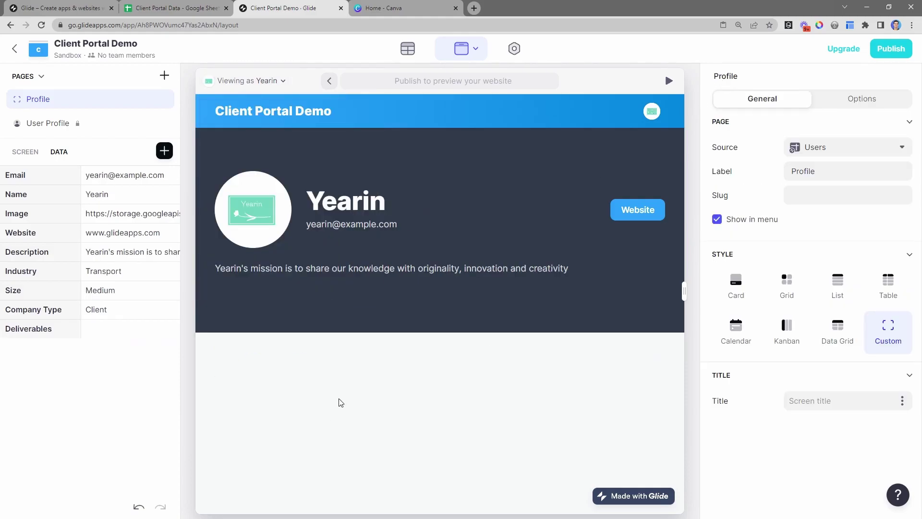
pyautogui.click(268, 80)
pyautogui.click(264, 206)
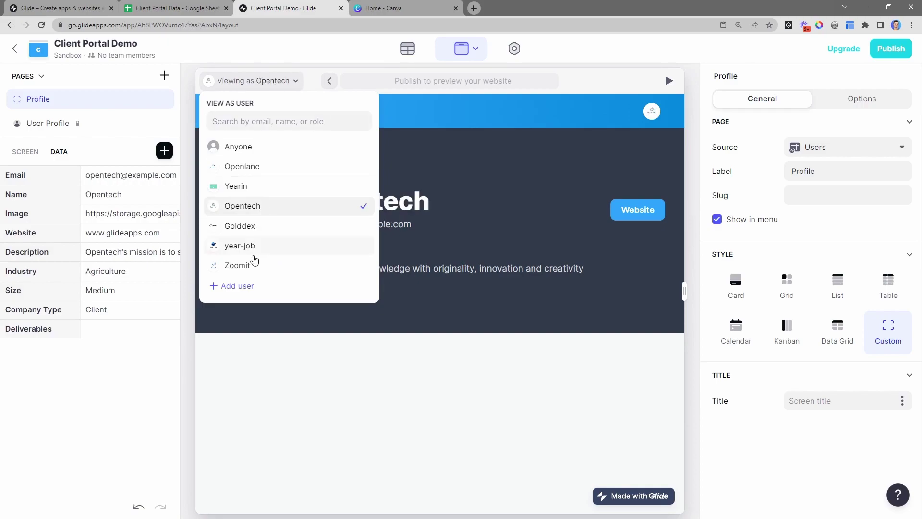
pyautogui.click(247, 167)
pyautogui.click(297, 490)
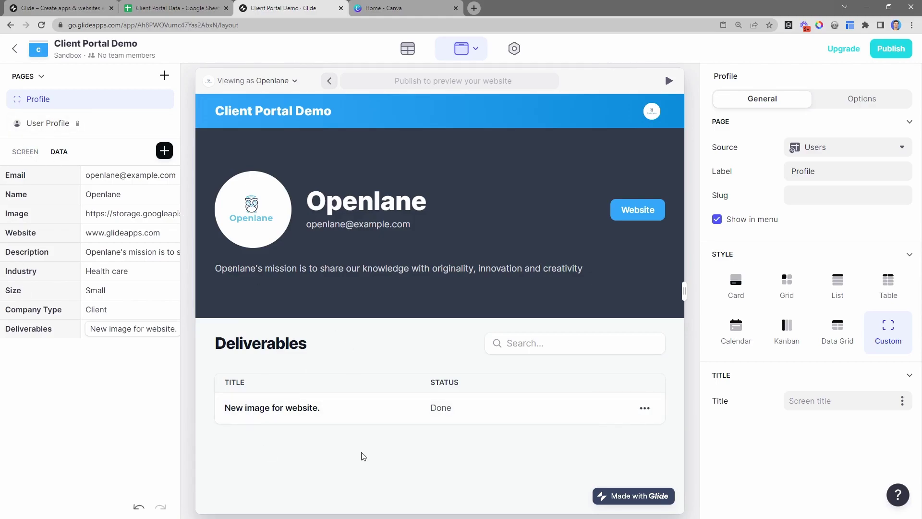
pyautogui.moveTo(438, 235); pyautogui.dragTo(460, 232)
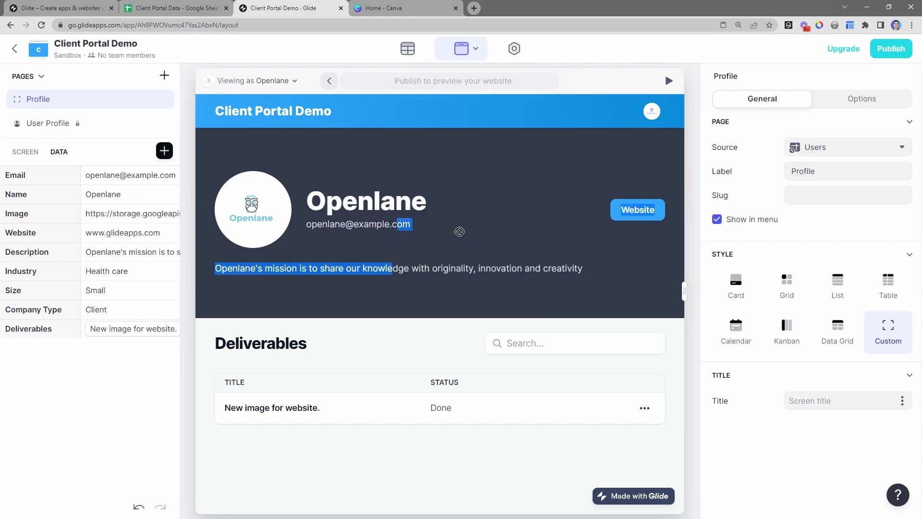
pyautogui.click(394, 217)
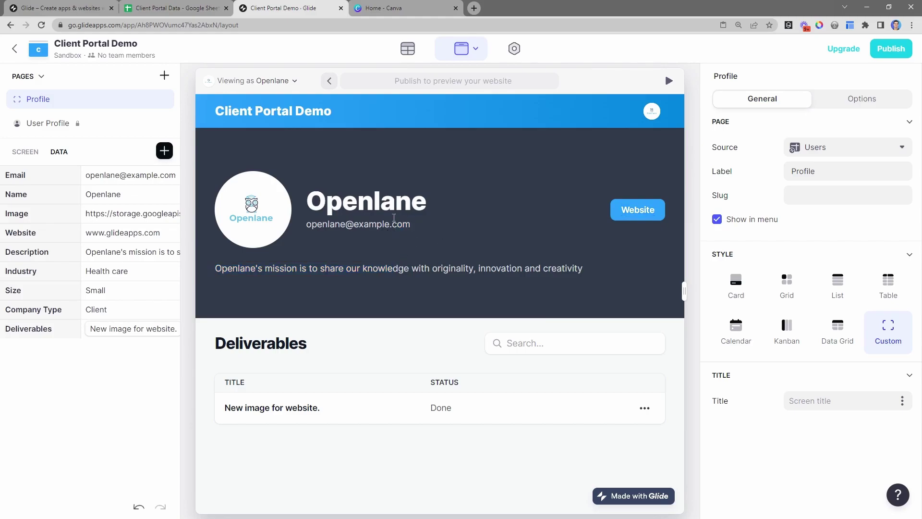
# Remove the "User Email is Email" filter from the Deliverables collection on the Profile page
pyautogui.click(25, 150)
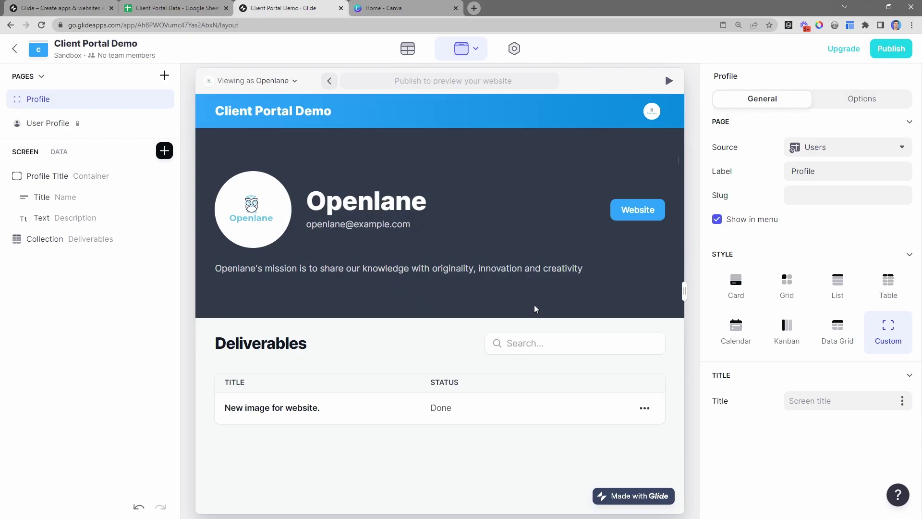
pyautogui.click(92, 240)
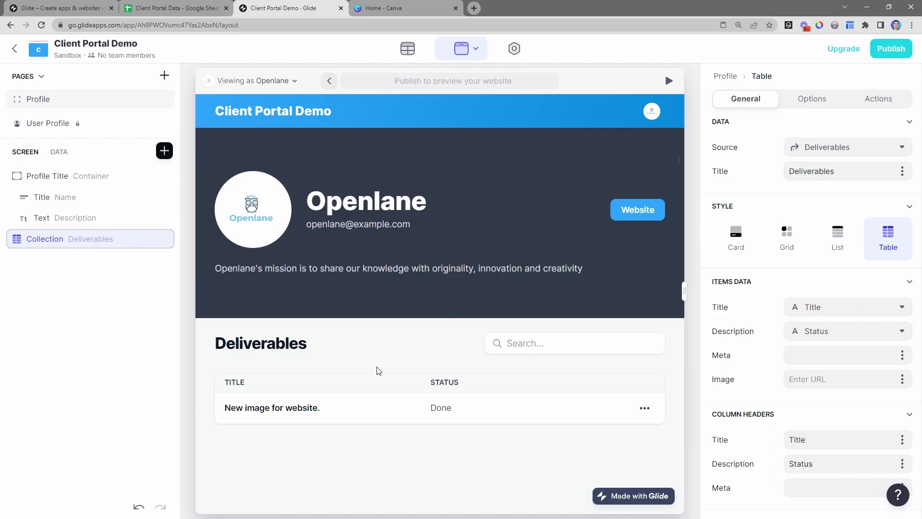
pyautogui.click(823, 96)
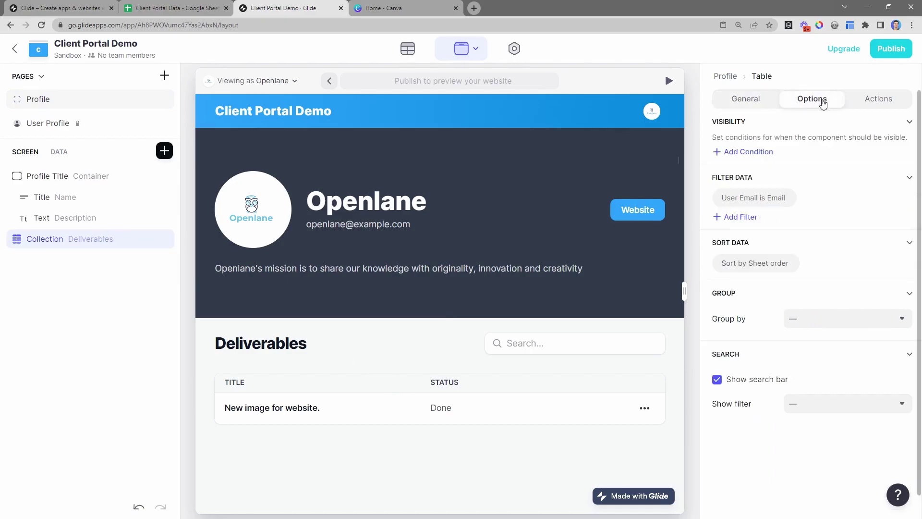
pyautogui.click(778, 198)
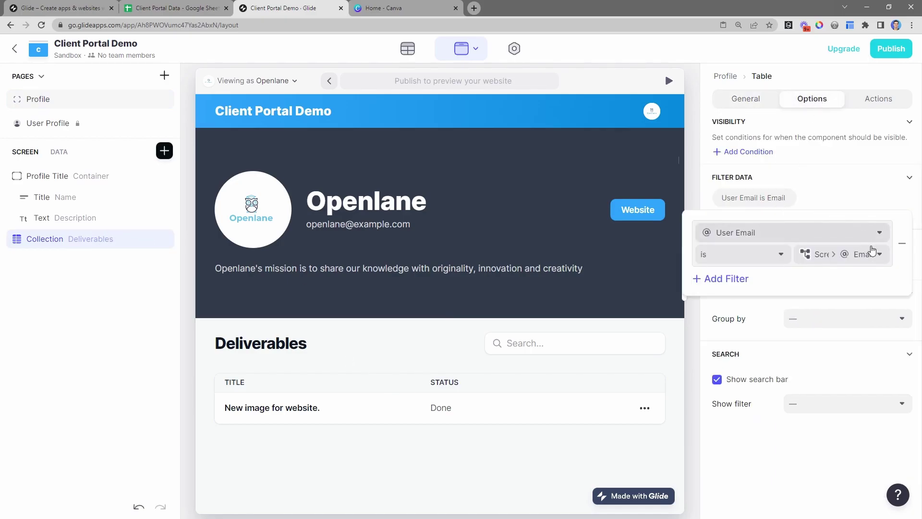
pyautogui.click(899, 245)
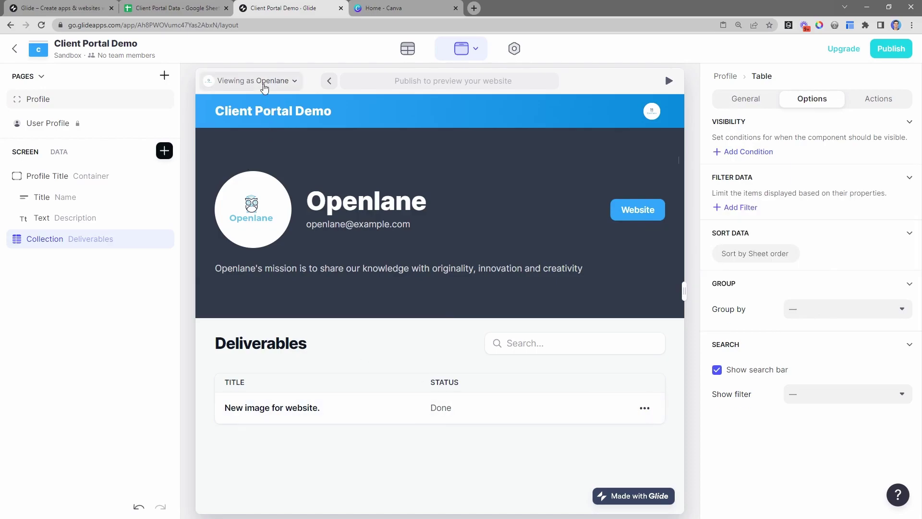
# Check the Profile page without the filter by viewing it as Yearin, Opentech, Openlane and Anyone
pyautogui.click(289, 80)
pyautogui.click(276, 186)
pyautogui.click(244, 206)
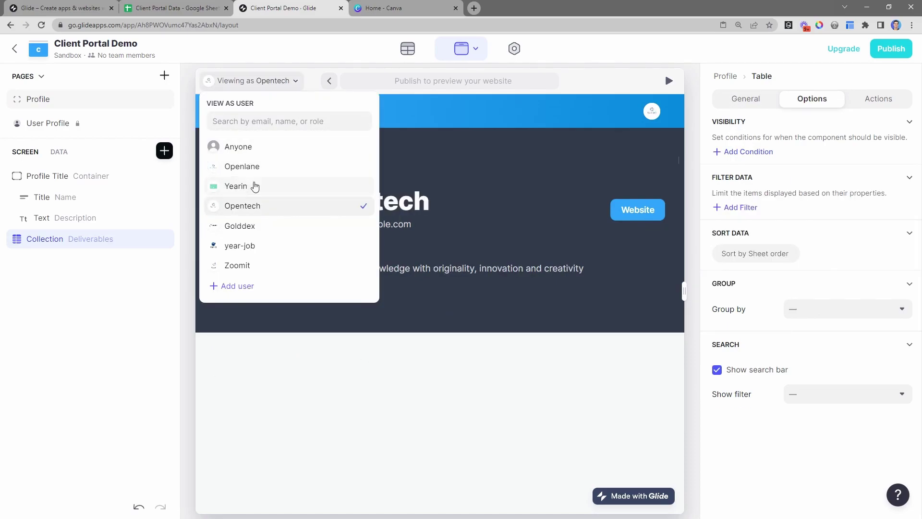
pyautogui.click(255, 174)
pyautogui.click(215, 147)
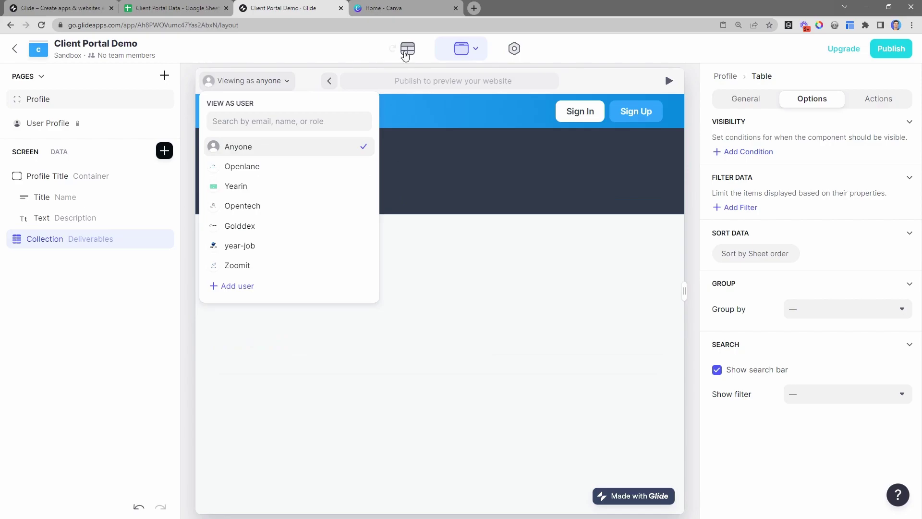
# Add two rows to the Deliverables table and fill them with copies of the first row's values
pyautogui.click(412, 54)
pyautogui.click(104, 125)
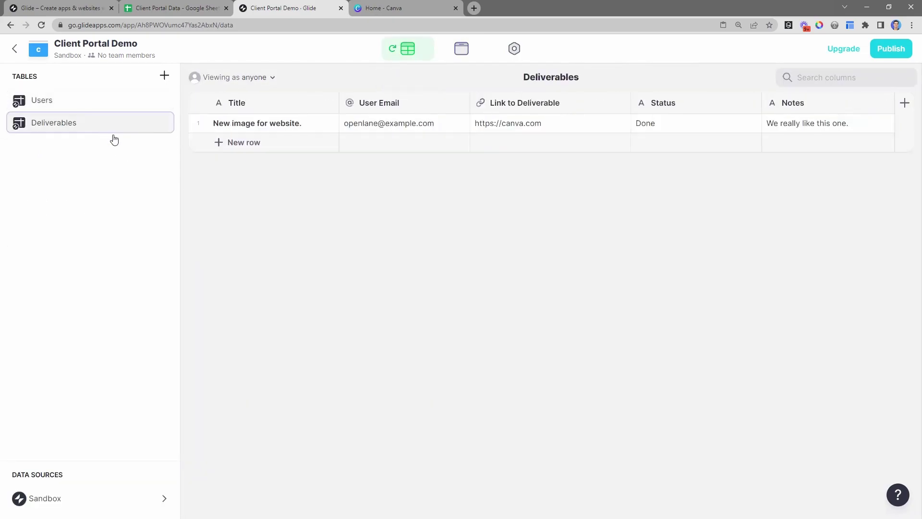
pyautogui.click(270, 143)
pyautogui.click(263, 161)
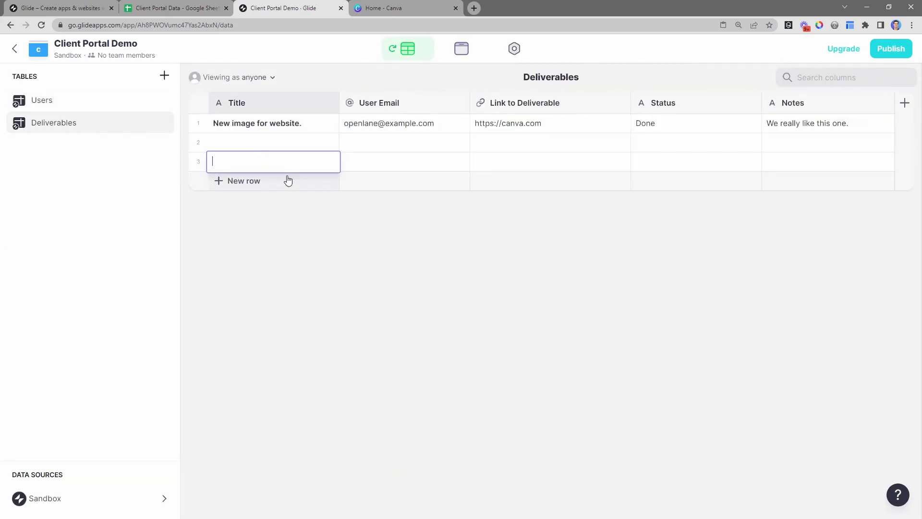
pyautogui.moveTo(287, 131); pyautogui.dragTo(784, 122)
pyautogui.hotkey('ctrl', 'c')
pyautogui.click(292, 153)
pyautogui.hotkey('ctrl', 'v')
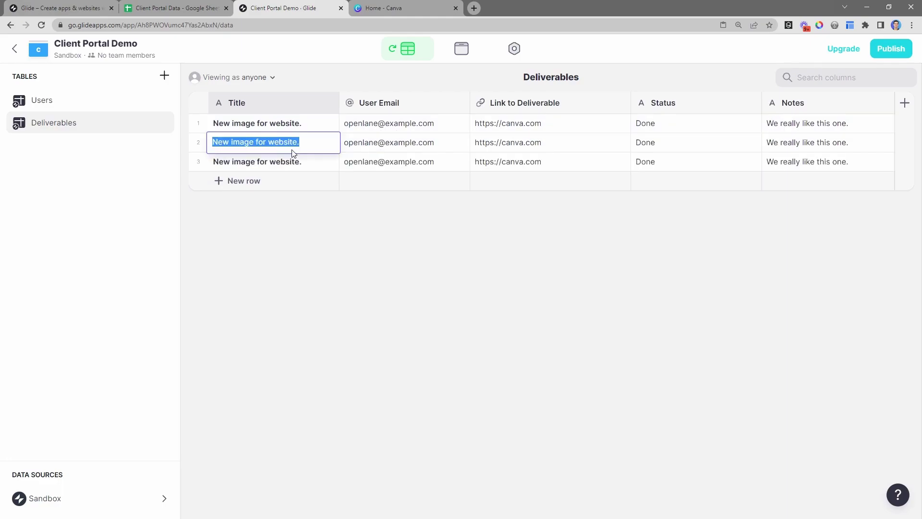
# Change the titles of the two copied deliverables to "test 1" and "test 2"
pyautogui.write('test 1')
pyautogui.press('Return')
pyautogui.write('te')
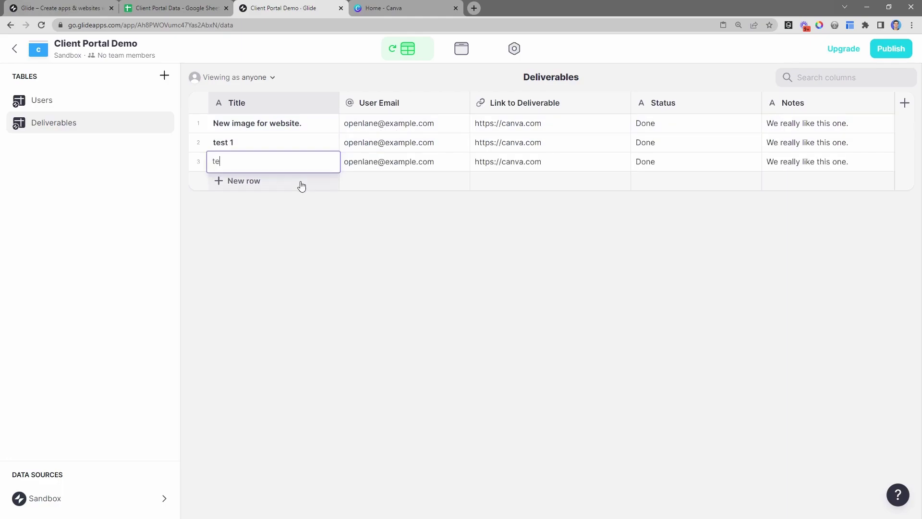
pyautogui.write('st 2')
pyautogui.press('Return')
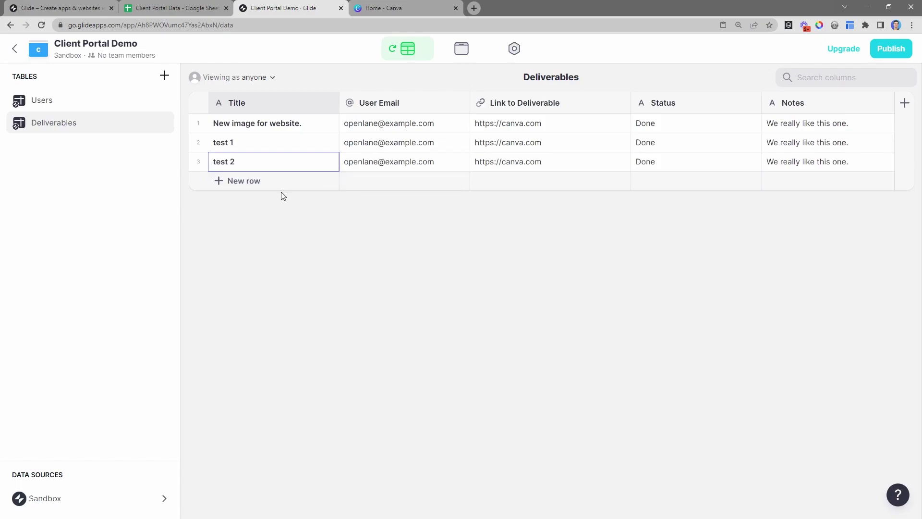
# Add a fourth Deliverables row titled "Yearin's 1st Deliverable", copying the client name from the Users table
pyautogui.click(257, 183)
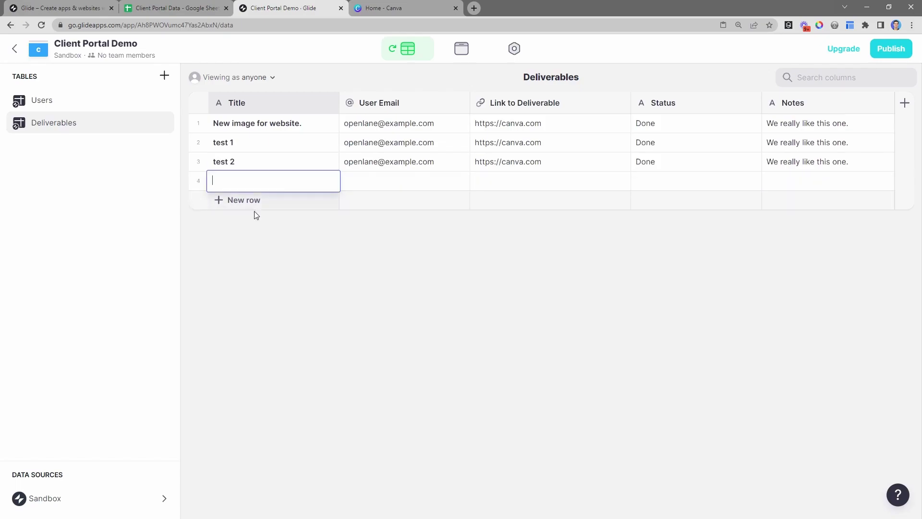
pyautogui.click(66, 106)
pyautogui.click(347, 146)
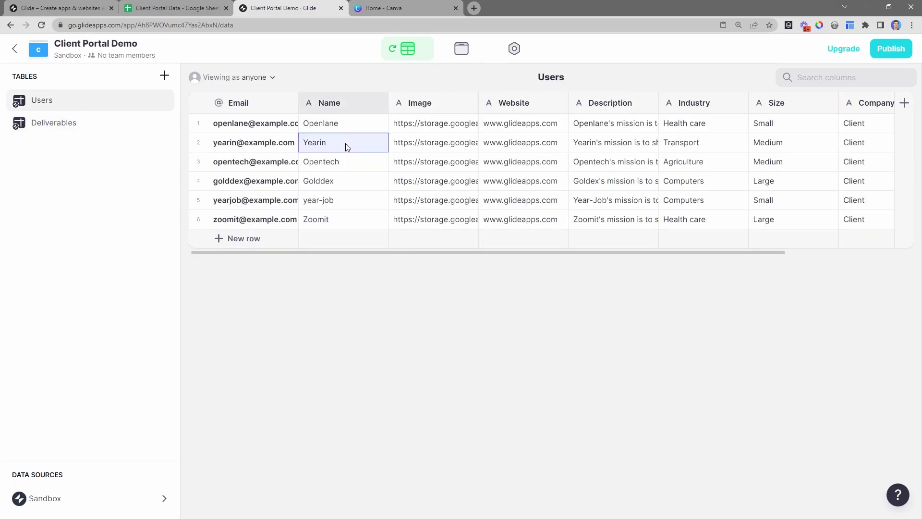
pyautogui.click(8, 123)
pyautogui.click(284, 186)
pyautogui.hotkey('ctrl', 'v')
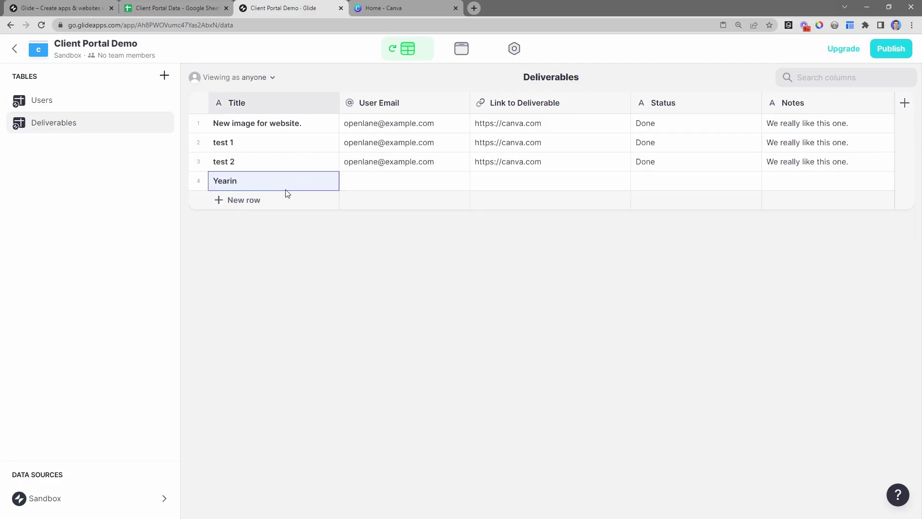
pyautogui.click(287, 187)
pyautogui.write("'s 1st Deliv")
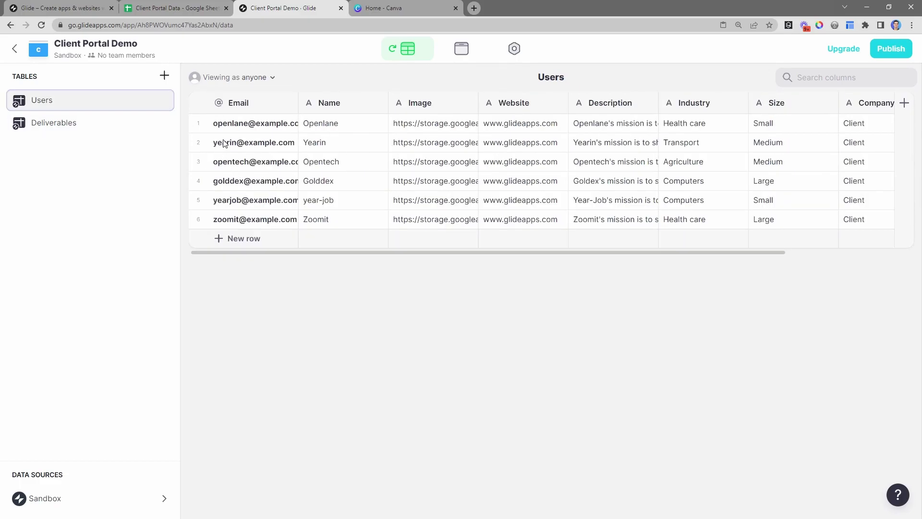
pyautogui.click(225, 143)
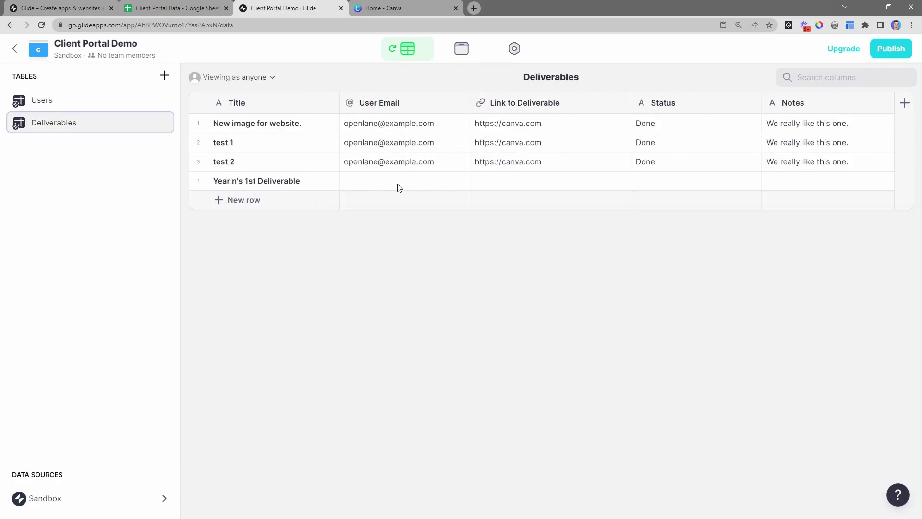
pyautogui.click(397, 186)
pyautogui.hotkey('ctrl', 'v')
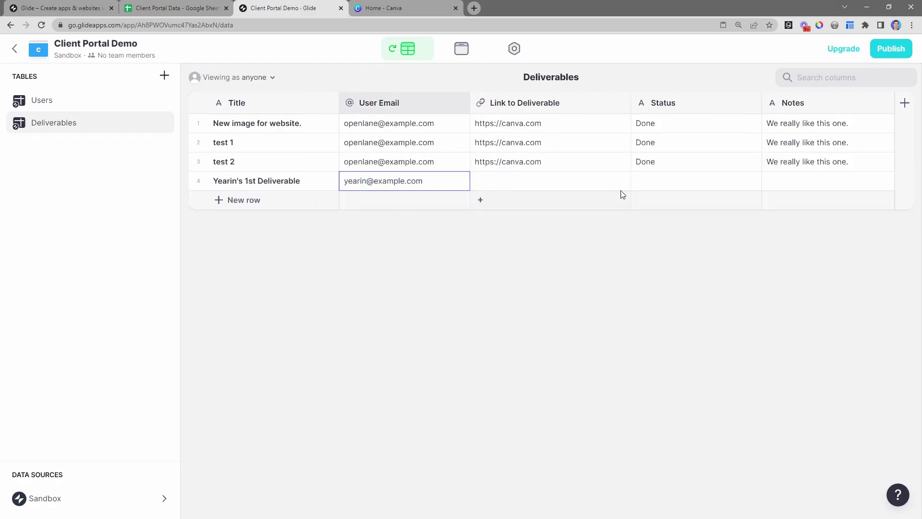
pyautogui.click(604, 185)
# Set the status of the "test 1" deliverable to In Progress and of "test 2" to To Do
pyautogui.doubleClick(659, 144)
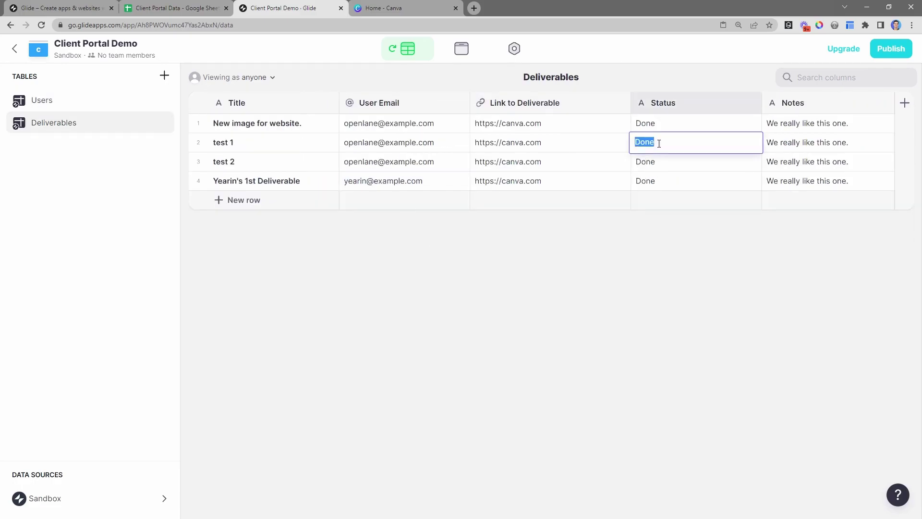
pyautogui.write('In Progress')
pyautogui.click(679, 160)
pyautogui.doubleClick(678, 160)
pyautogui.write('To Do')
pyautogui.press('Return')
pyautogui.moveTo(371, 133); pyautogui.dragTo(367, 162)
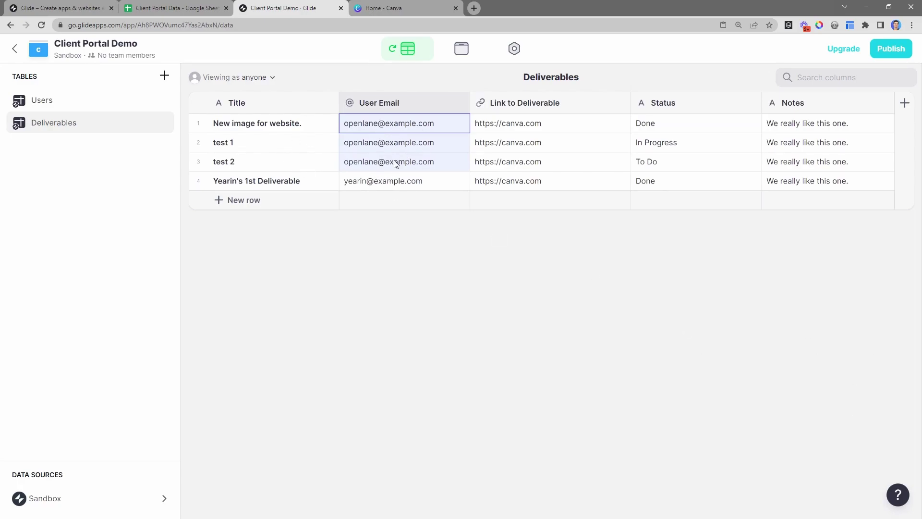
pyautogui.click(426, 184)
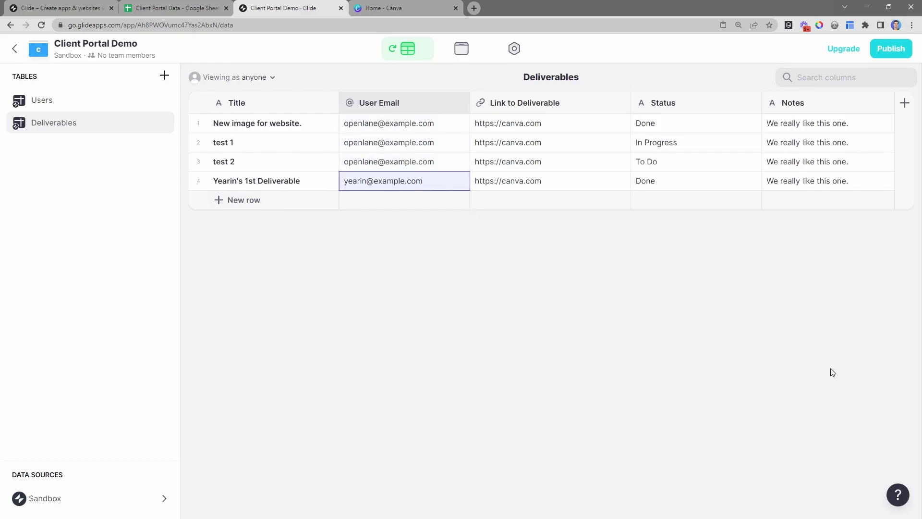
# Preview the Profile page in the layout editor as the client Golddex and display that client's record data
pyautogui.click(461, 49)
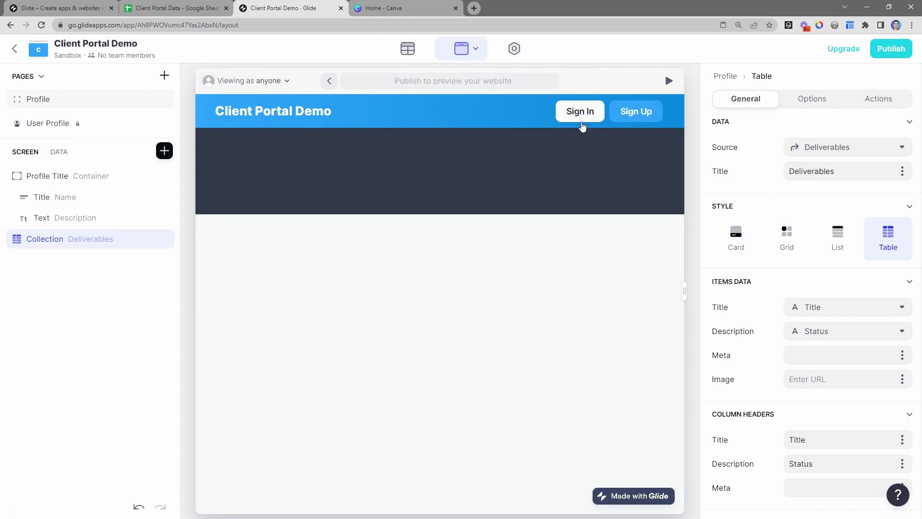
pyautogui.click(235, 86)
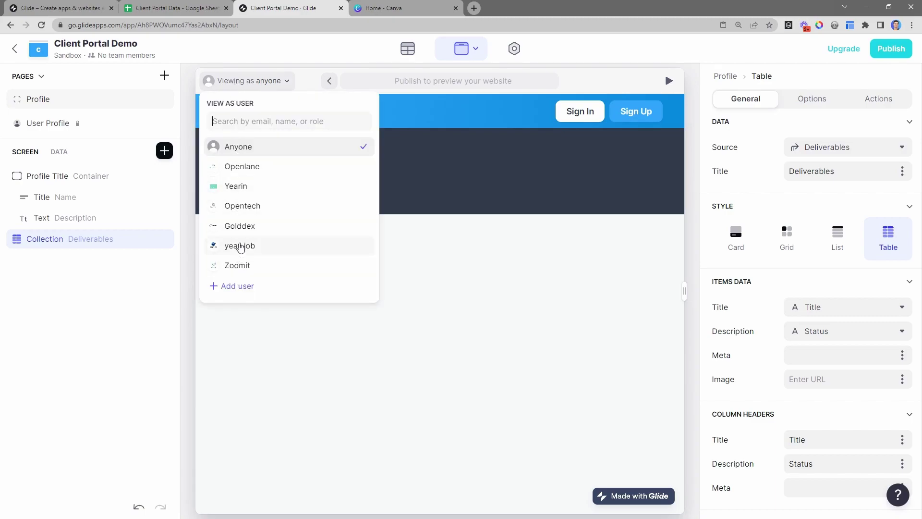
pyautogui.click(240, 225)
pyautogui.click(59, 152)
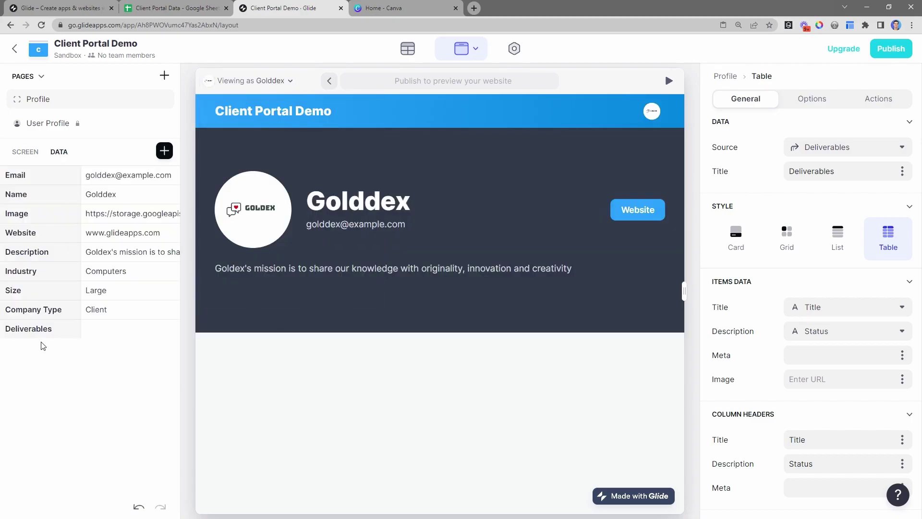
# Preview the Profile page as the client Yearin, briefly opening and closing the details of its deliverable
pyautogui.click(253, 81)
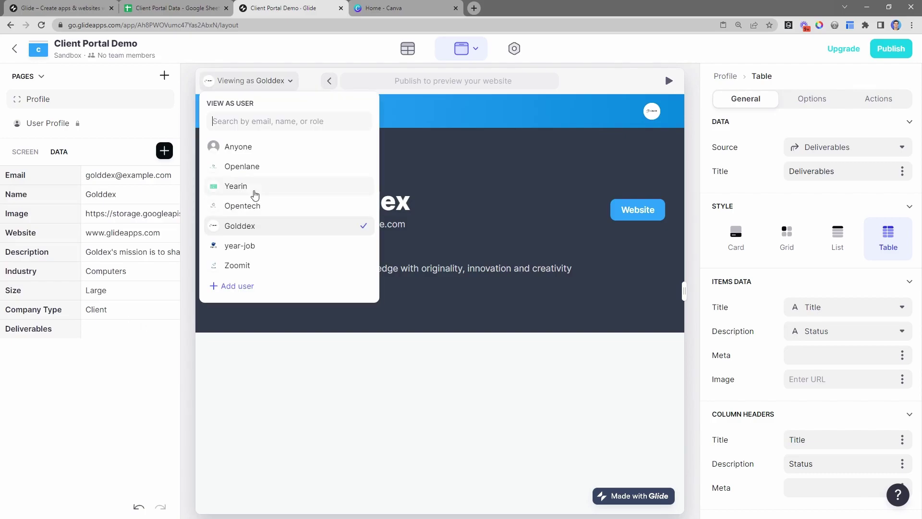
pyautogui.click(253, 136)
pyautogui.click(295, 500)
pyautogui.click(361, 419)
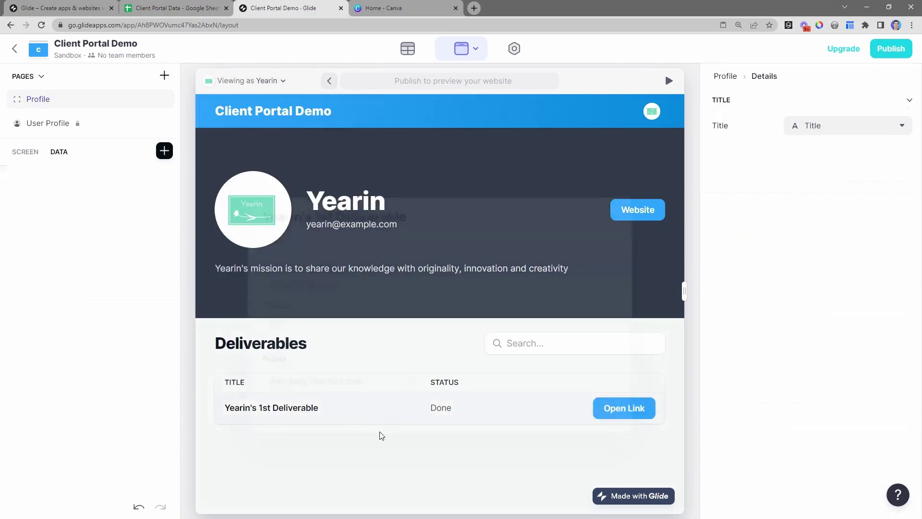
pyautogui.press('Escape')
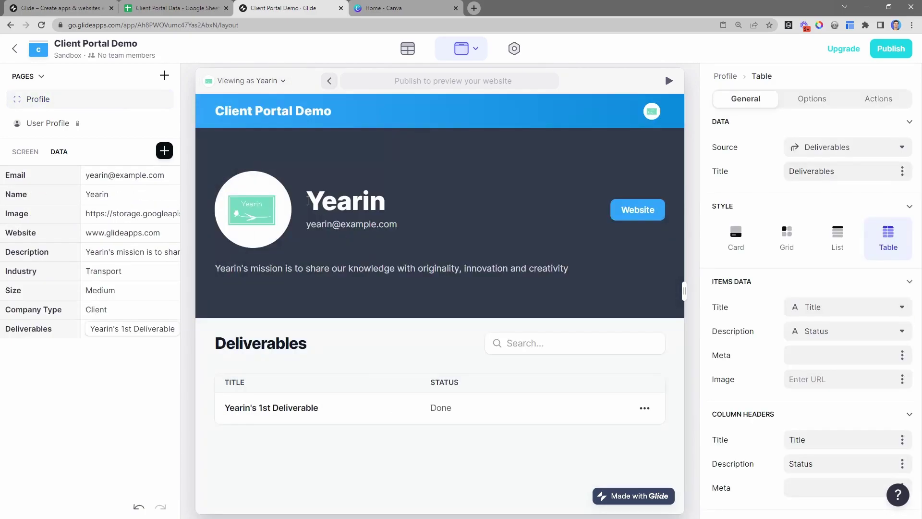
# Preview the Profile page as the client Openlane and examine its deliverables and their statuses
pyautogui.click(269, 80)
pyautogui.click(269, 166)
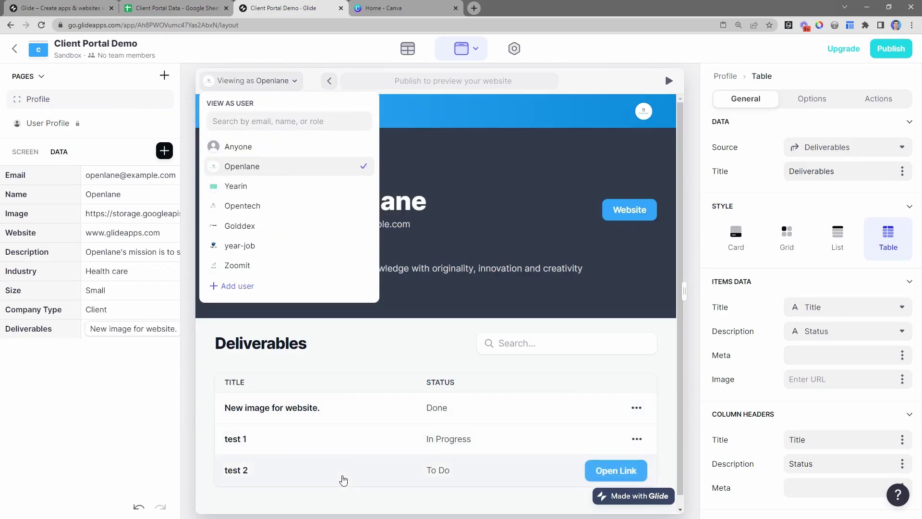
pyautogui.click(369, 408)
pyautogui.click(633, 198)
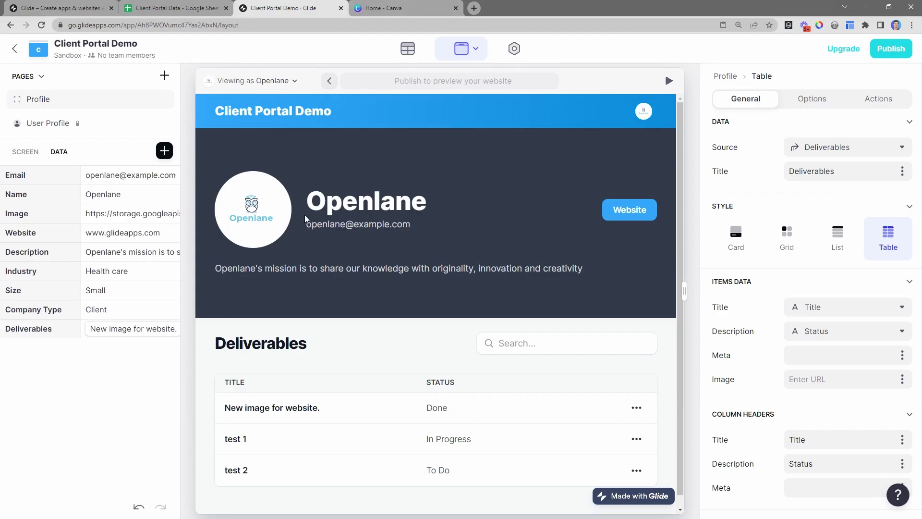
pyautogui.scroll(-1, 369, 325)
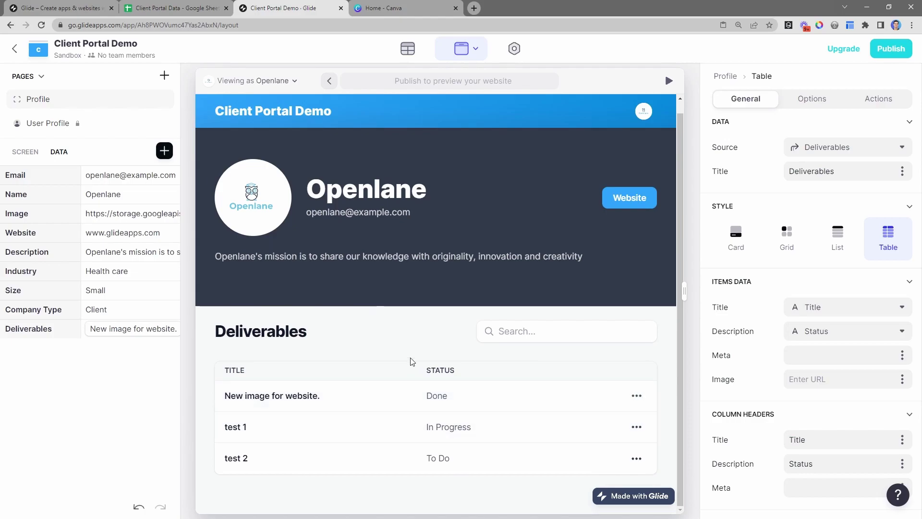